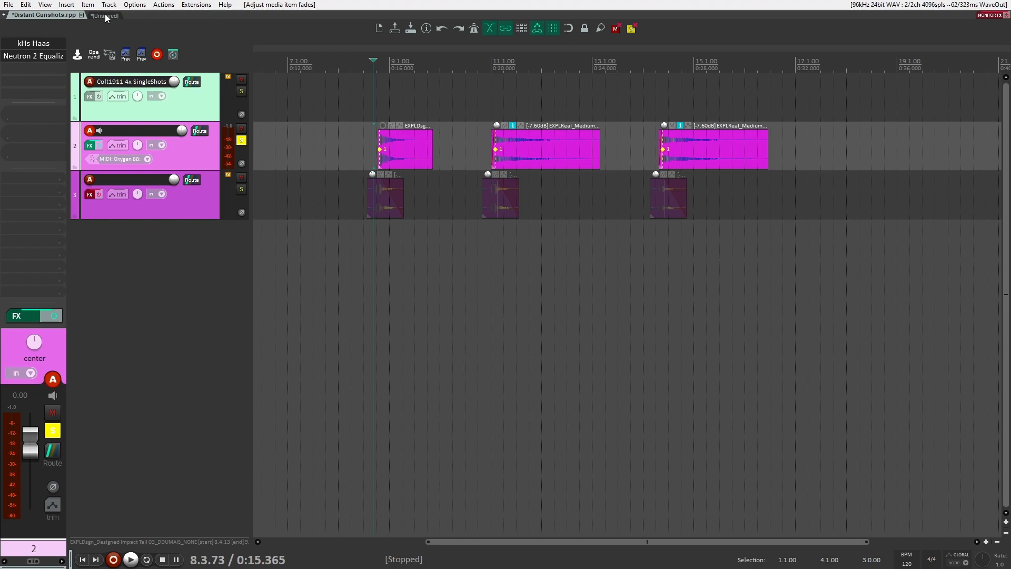
Step: Switch to the unsaved project and examine track 2's Reaktor 6 whoosh instrument, including its Source 1 page and mixer
click(105, 16)
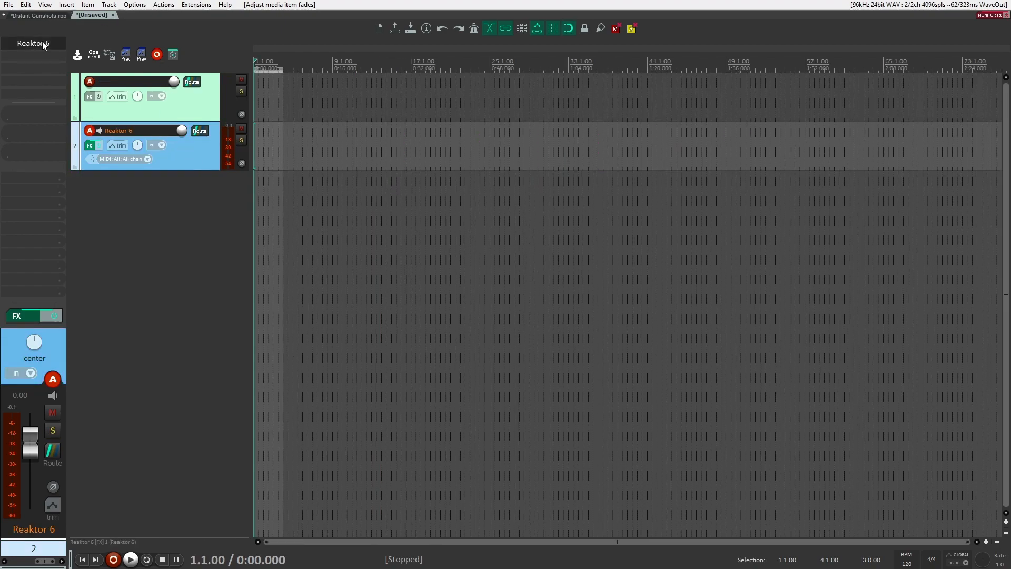
double_click(42, 41)
drag(385, 45, 673, 56)
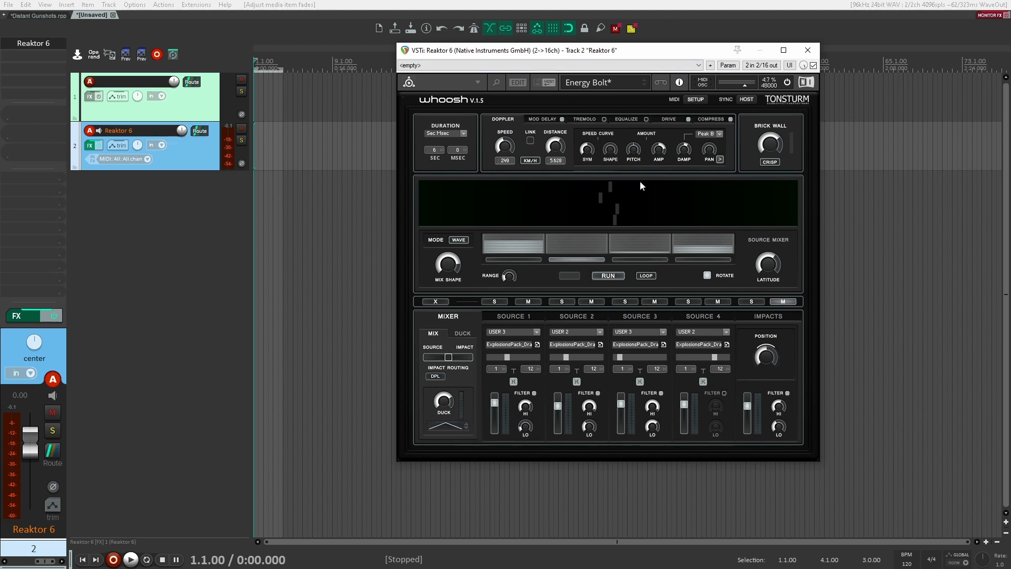
click(575, 316)
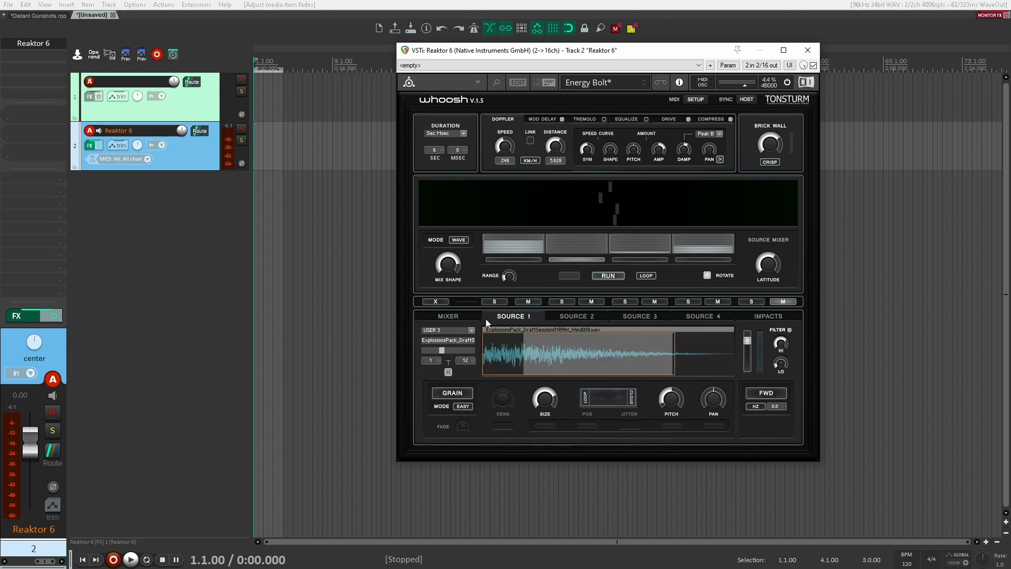
click(460, 315)
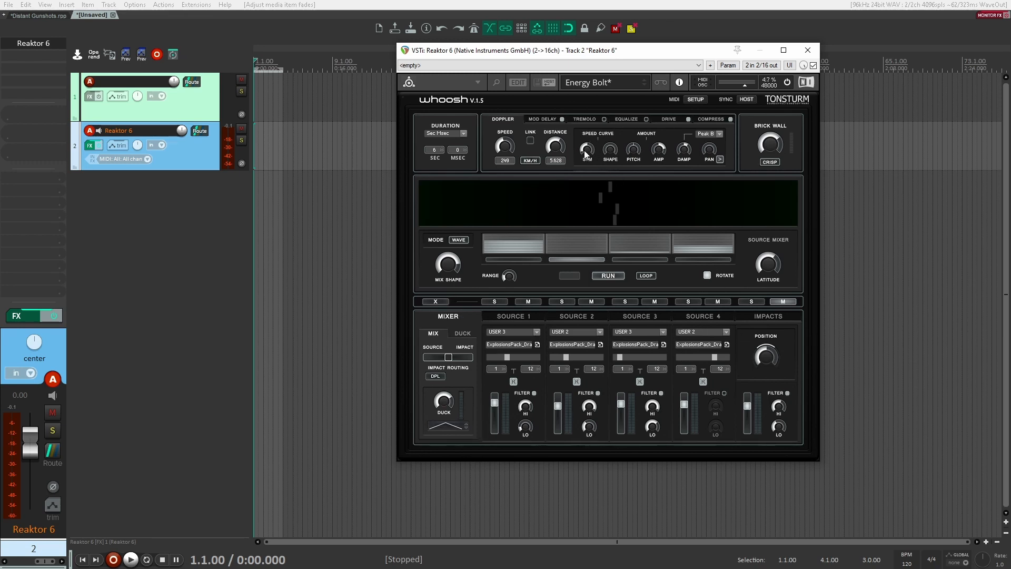
Step: Audition the Energy Bolt whoosh preset on the Reaktor 6 track and close the instrument window
drag(586, 154, 588, 155)
click(277, 151)
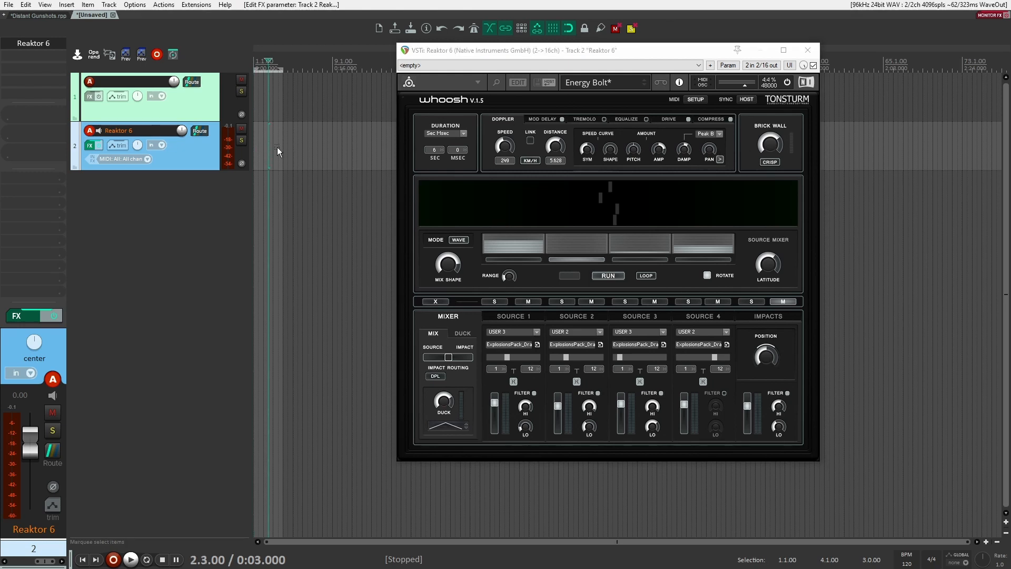
key(space)
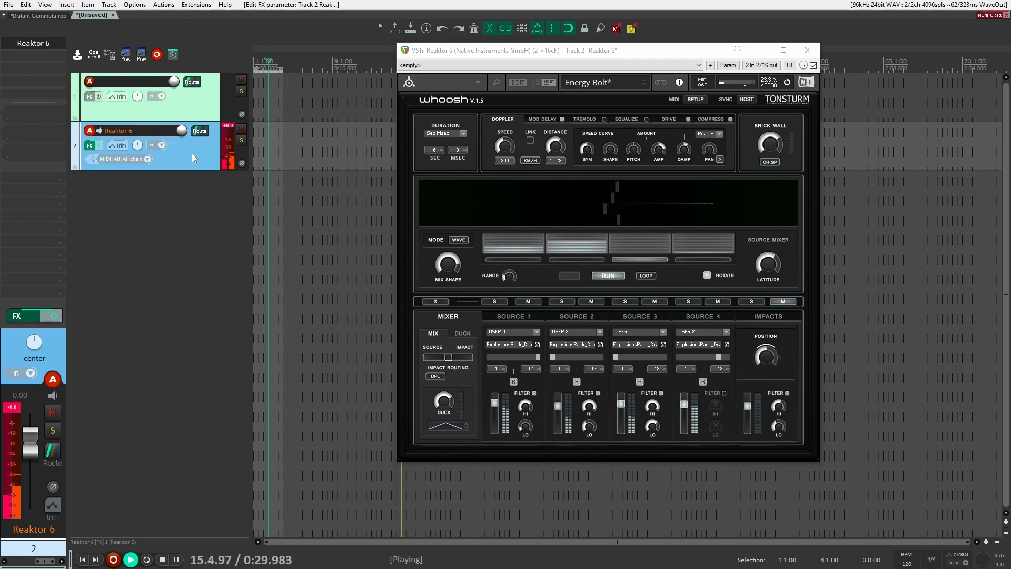
key(space)
click(809, 51)
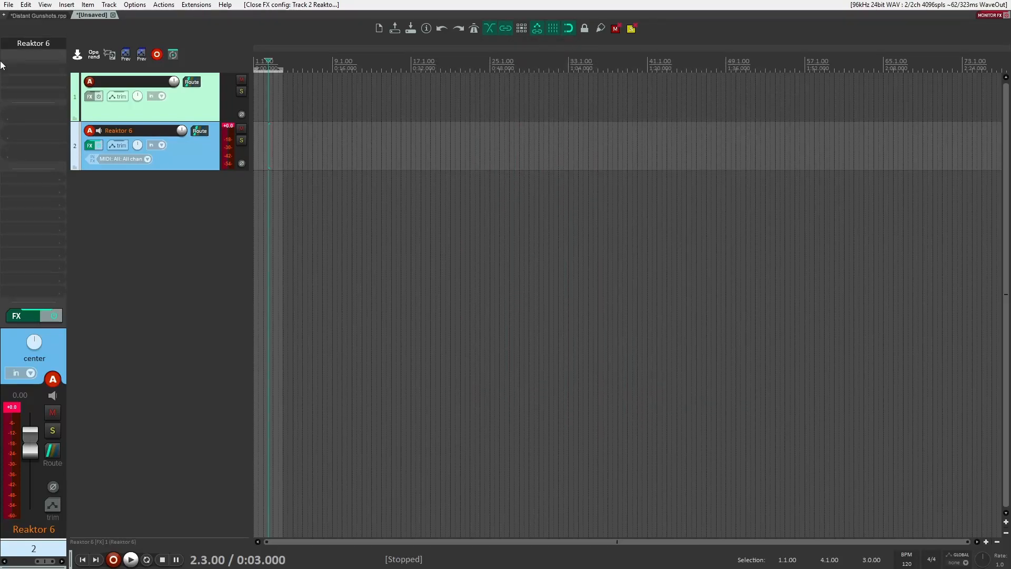
Step: Return to the Distant Gunshots project and place the edit cursor just before the first explosion item
click(33, 17)
scroll(337, 113, up, 5)
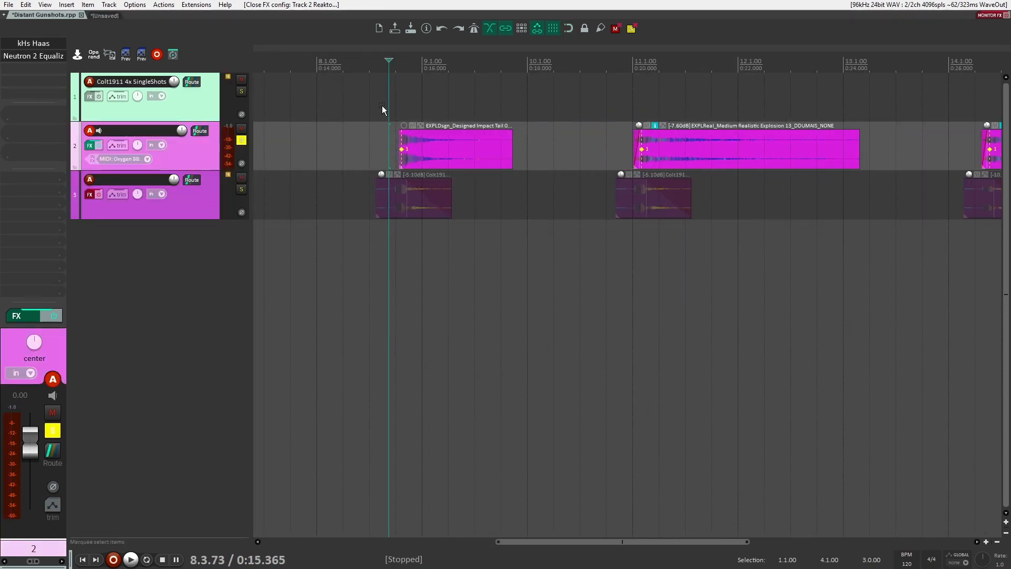
click(377, 103)
drag(368, 105, 560, 153)
click(363, 116)
click(387, 119)
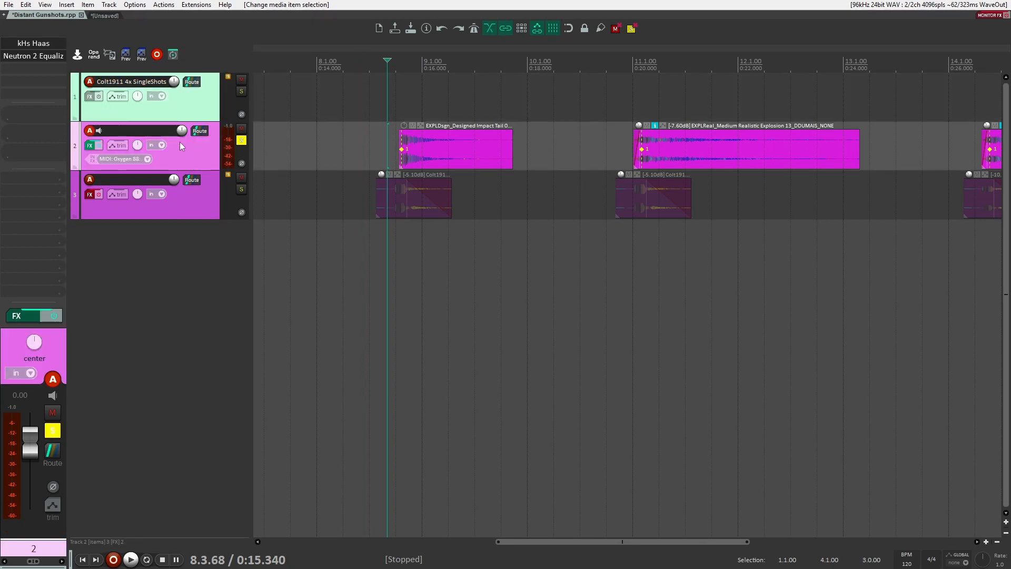
Step: Show track 2's kHs Haas plugin and audition the first explosion with that track's effects bypassed
click(45, 43)
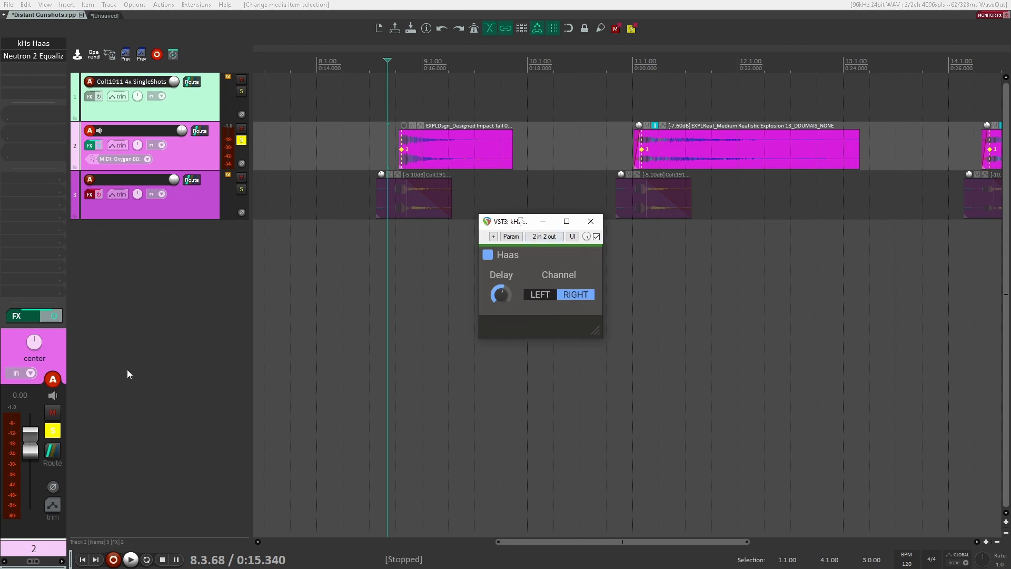
click(59, 314)
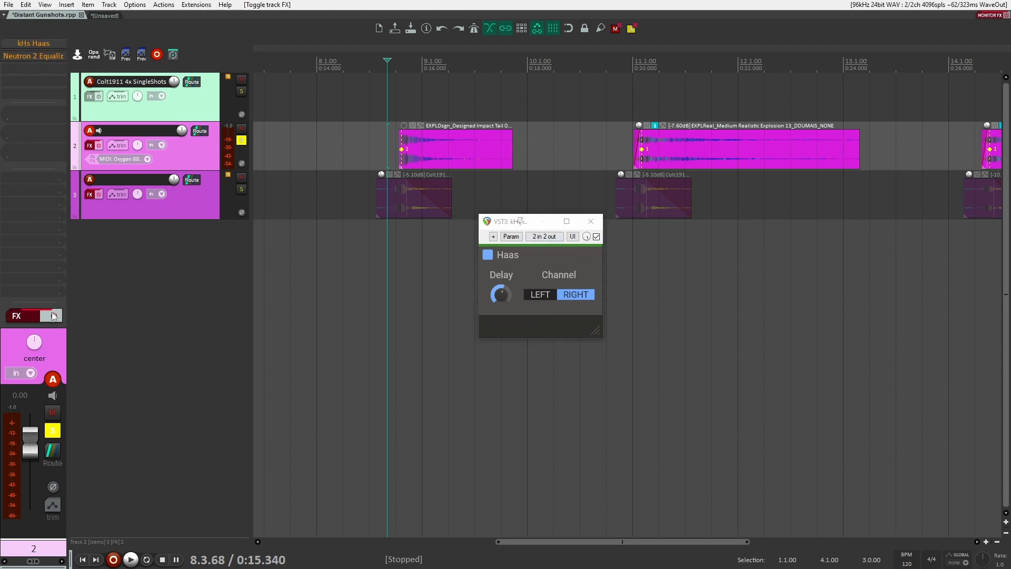
click(395, 115)
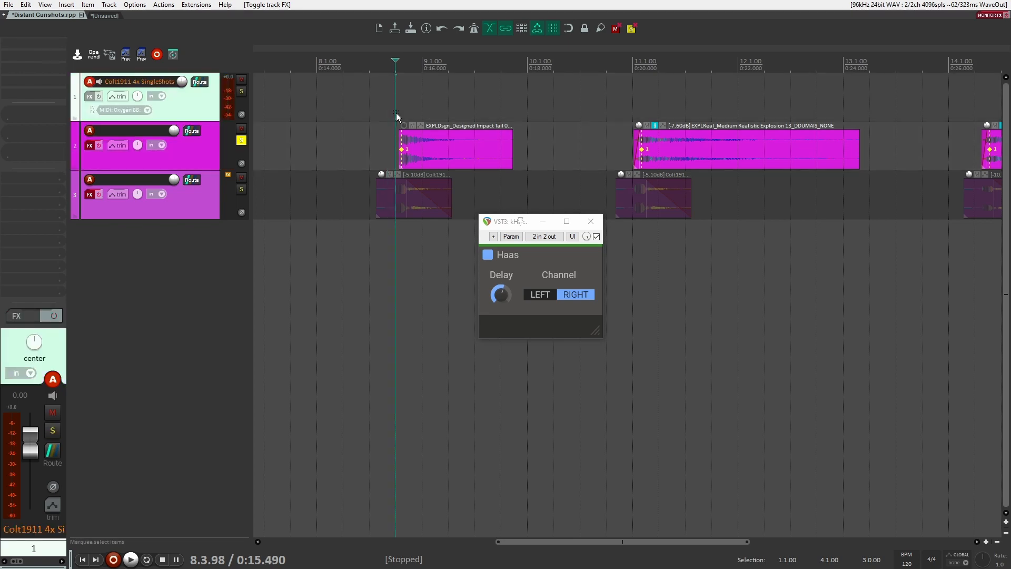
key(space)
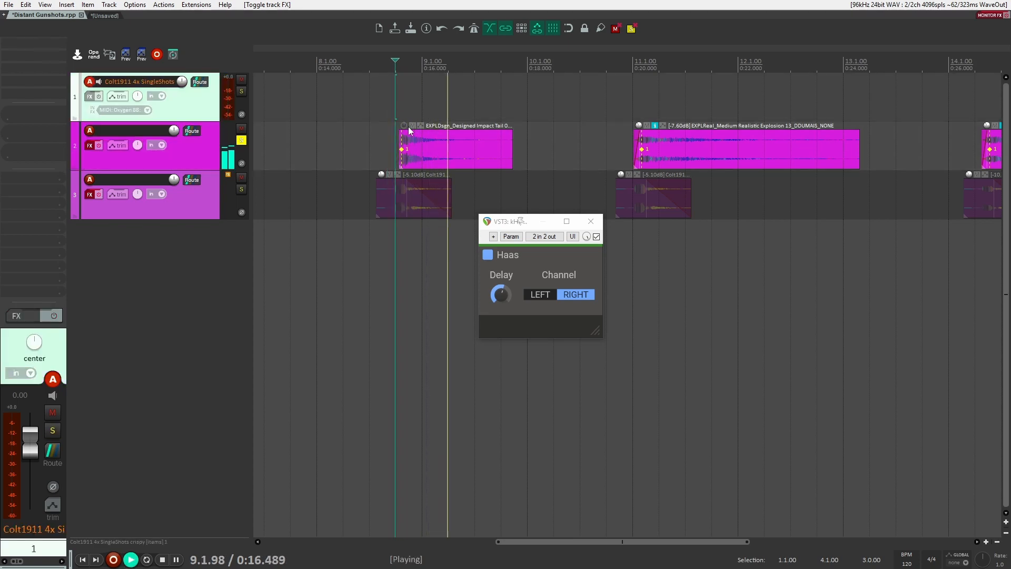
key(space)
Step: Re-enable track 2's effects chain with the Neutron 2 Equalizer bypassed and audition the first explosion with only kHs Haas
click(198, 158)
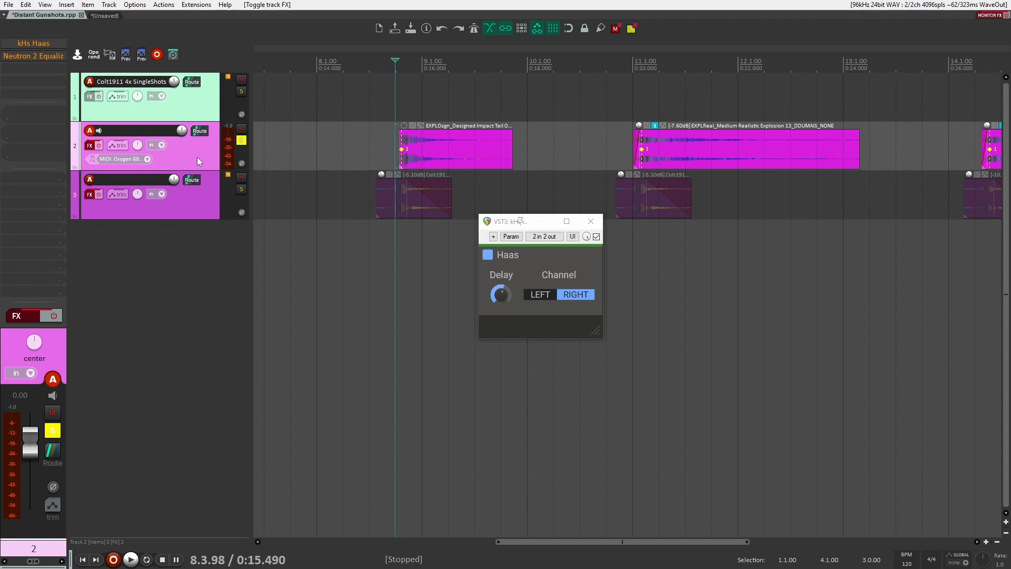
click(53, 317)
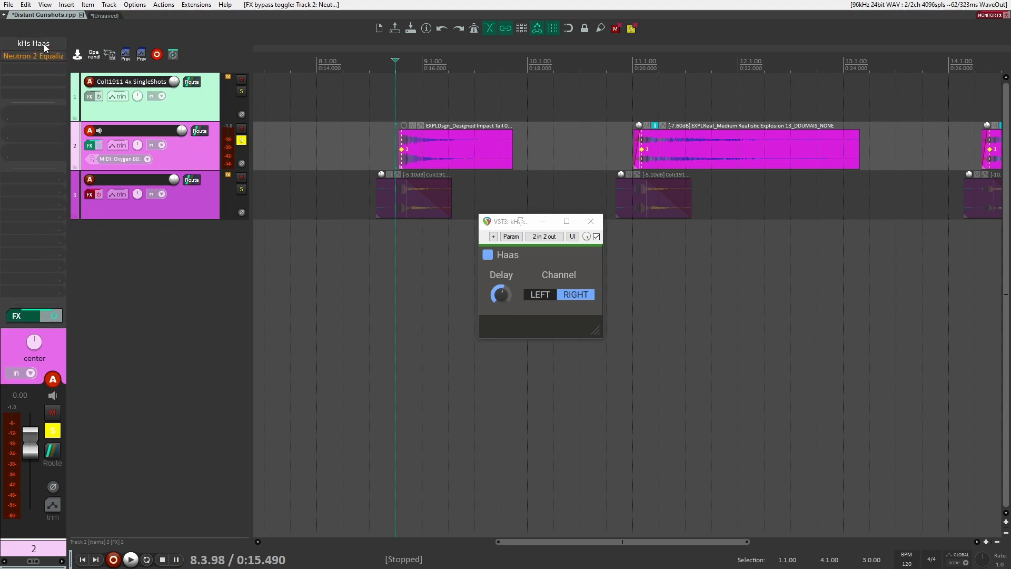
key(space)
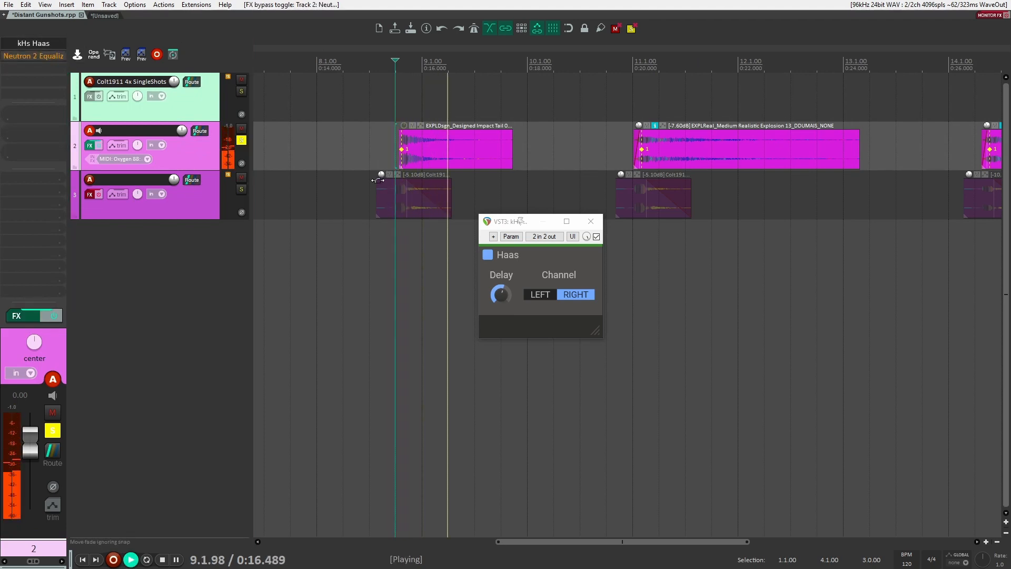
key(space)
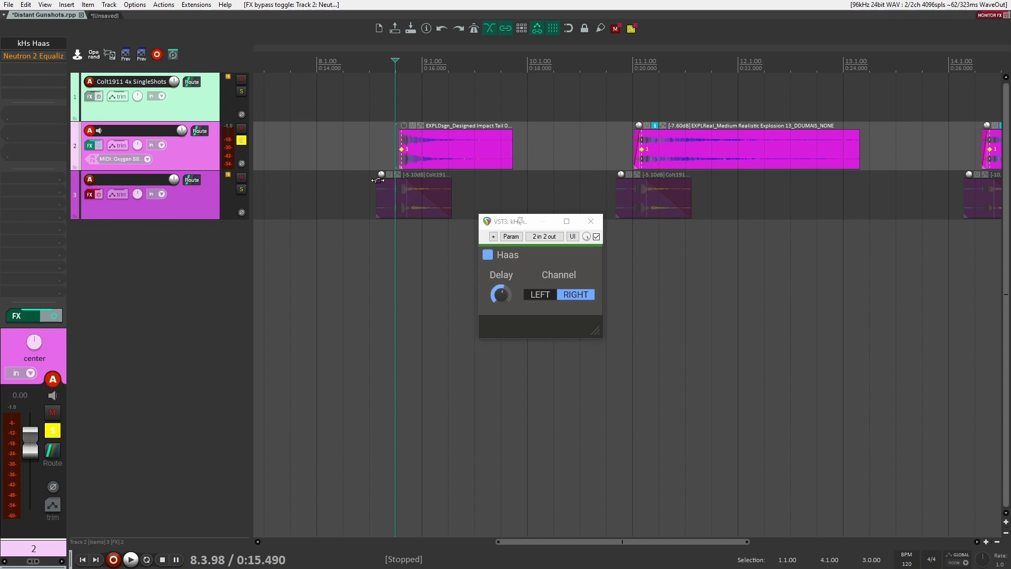
Step: Reactivate track 2's Neutron 2 Equalizer, close both plugin windows and audition the first explosion with the full effects chain
shift+click(59, 55)
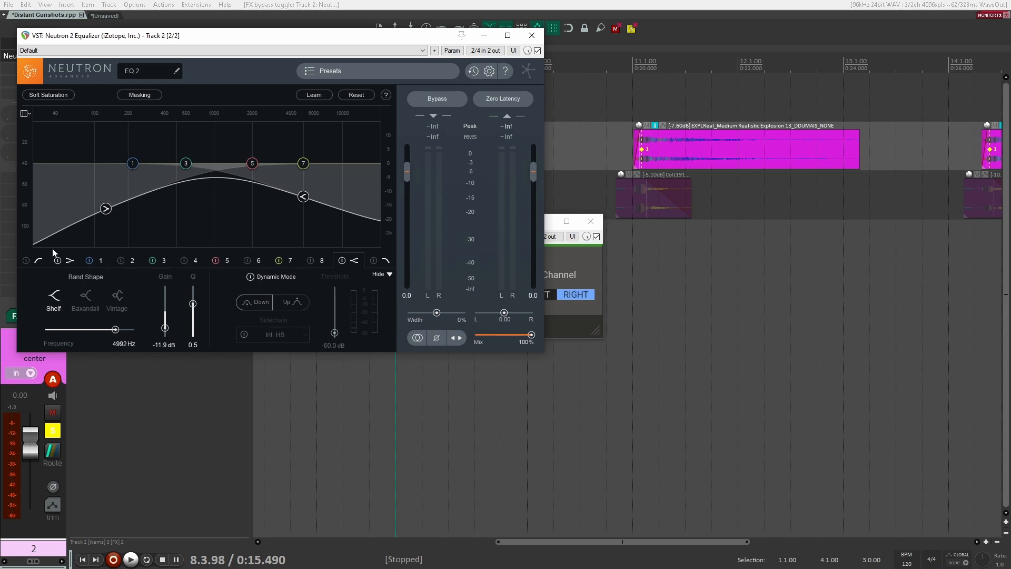
click(532, 35)
click(592, 221)
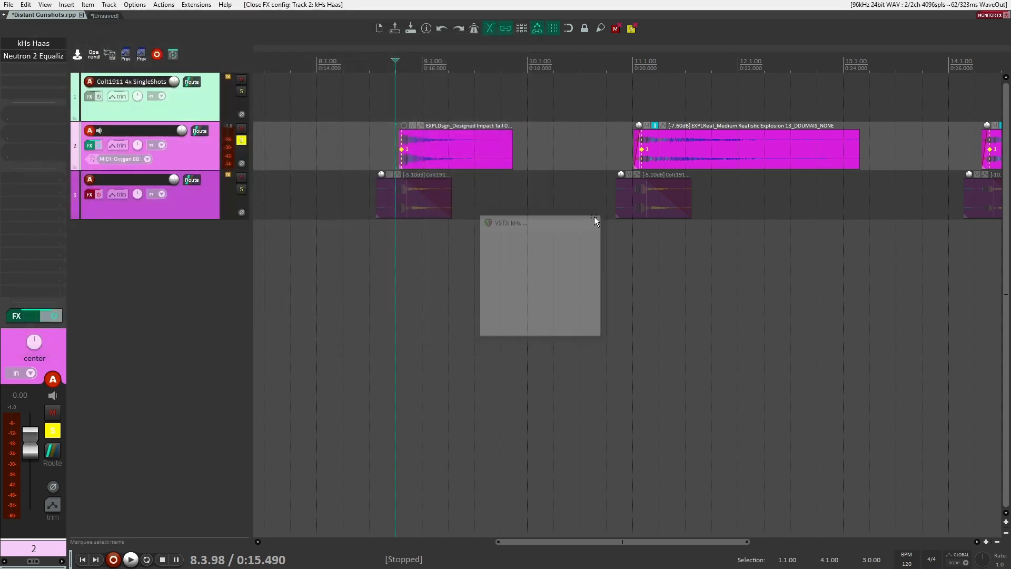
click(387, 130)
key(space)
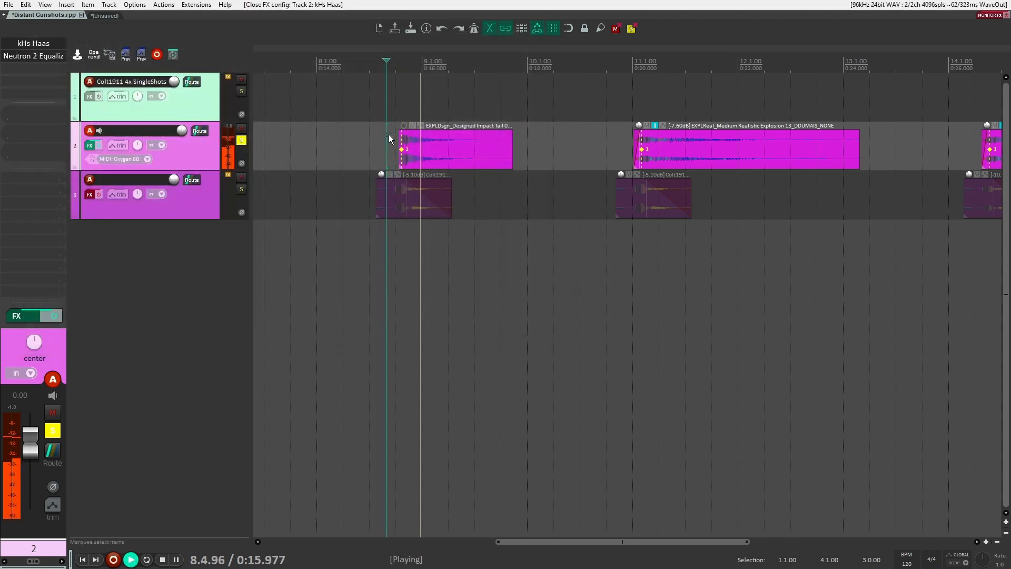
key(space)
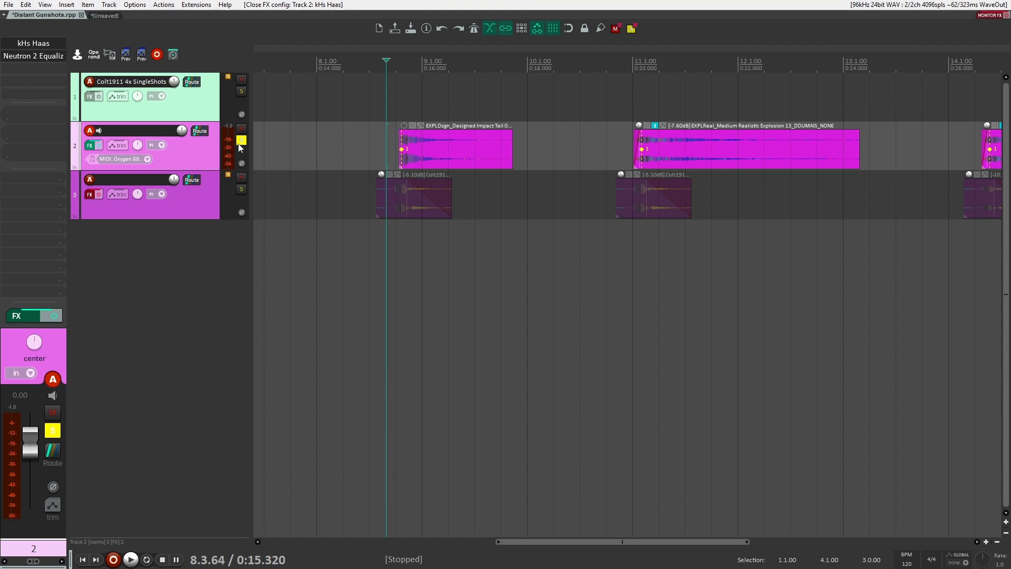
Step: Enable track 3's effects and solo it in place of track 2 to inspect its first Neutron 2 Equalizer
click(174, 201)
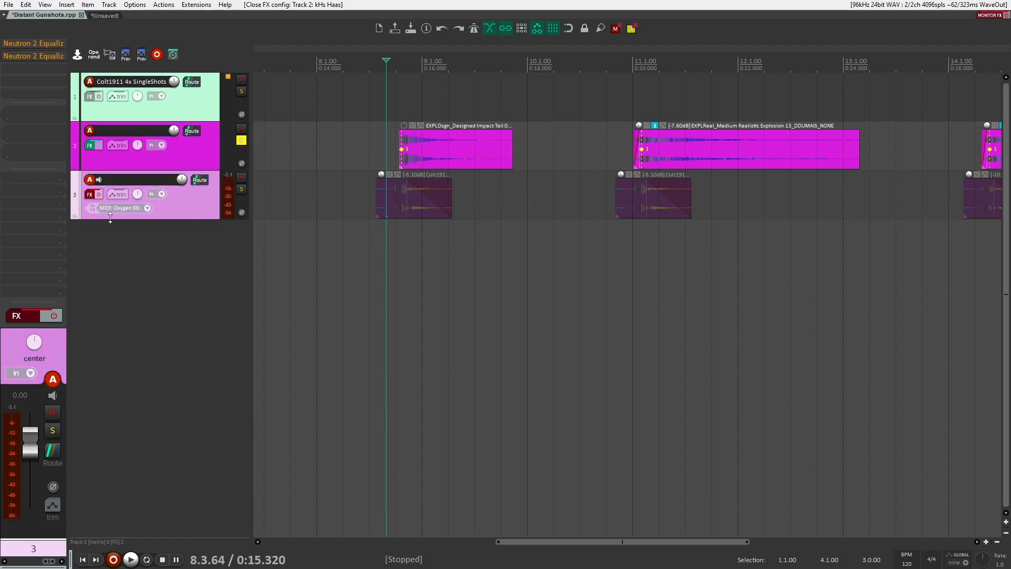
click(51, 315)
click(241, 141)
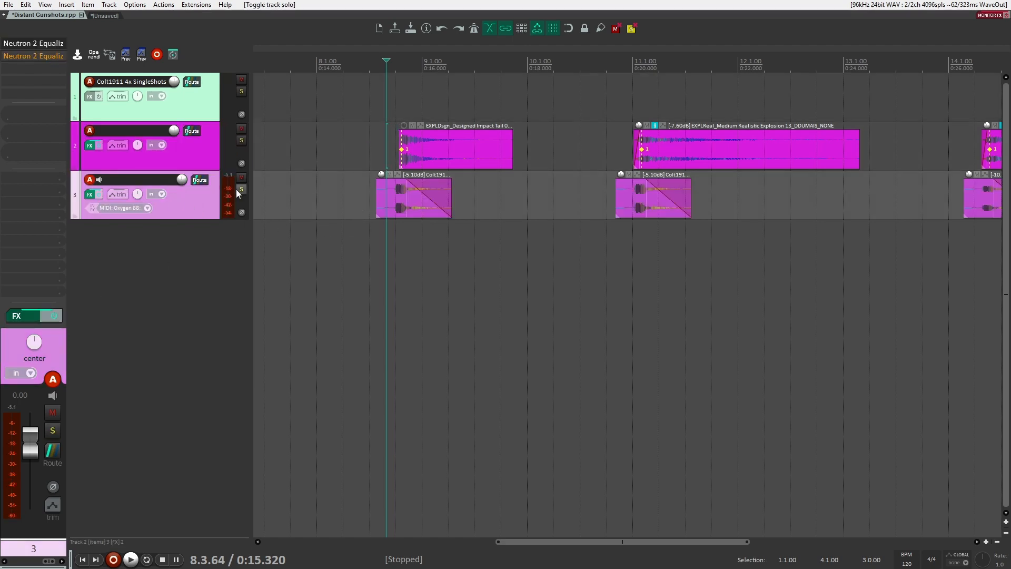
click(241, 189)
click(25, 44)
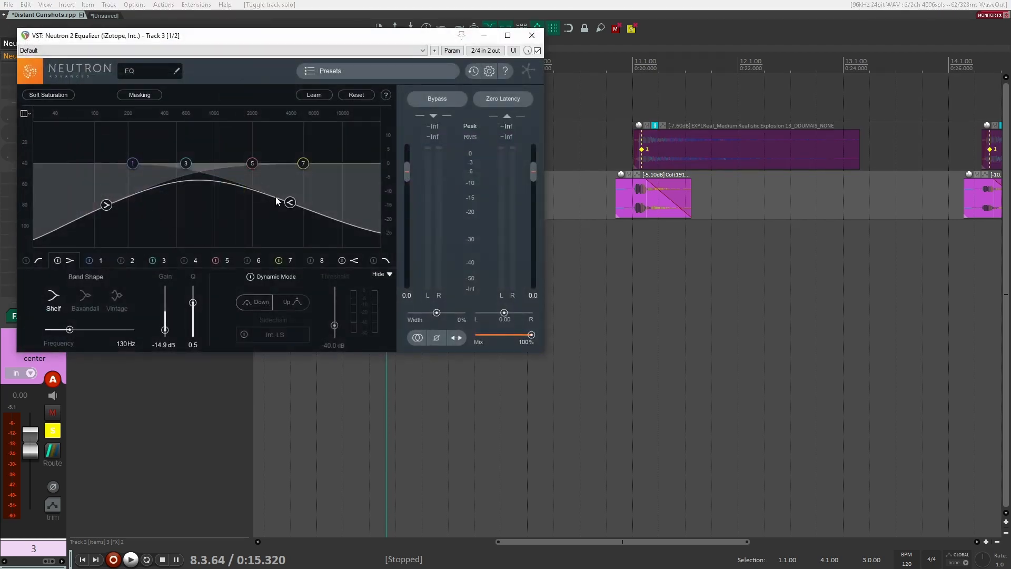
click(531, 35)
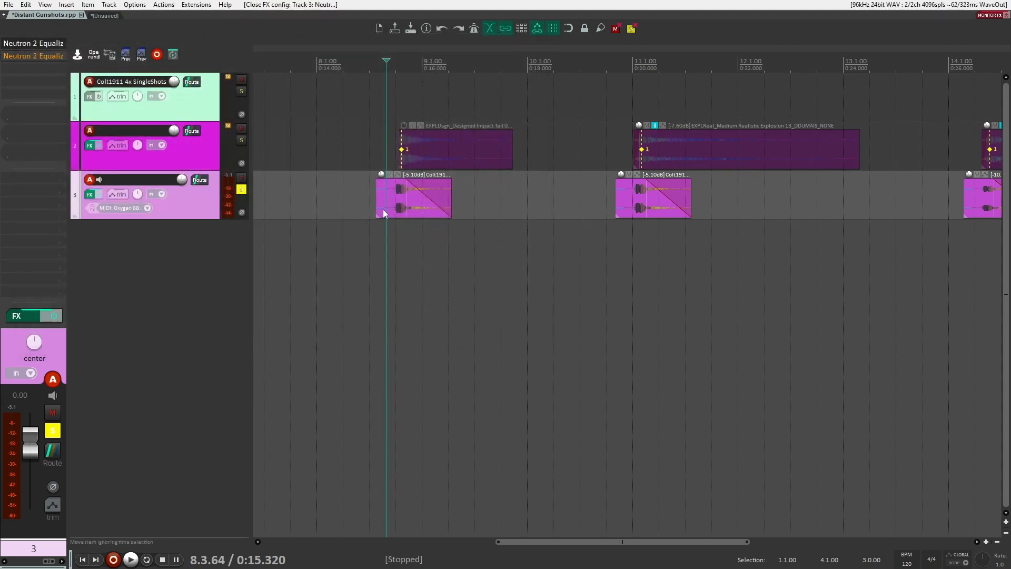
Step: Unsolo track 3 and audition the first gunshot with the explosion and Colt layers together
click(383, 157)
click(241, 189)
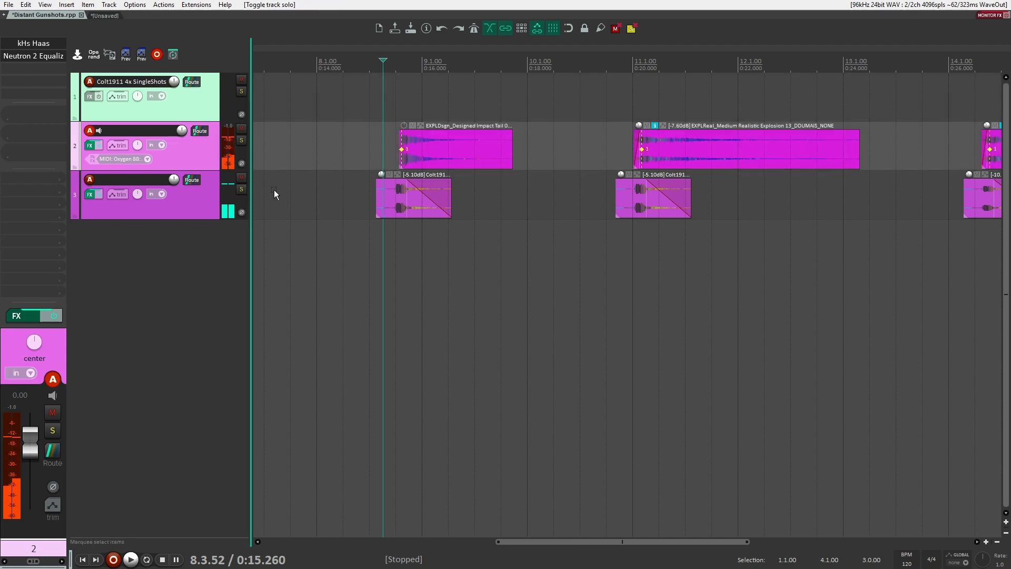
key(space)
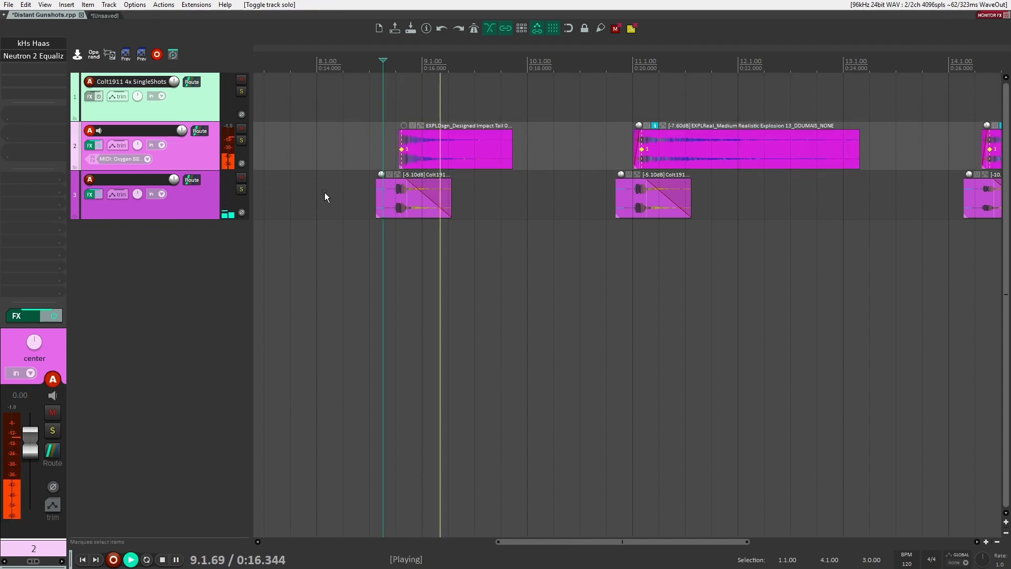
key(space)
Step: Solo track 3 and audition its first Colt shot with the first Neutron 2 Equalizer open, closing the plugin at the end
click(241, 189)
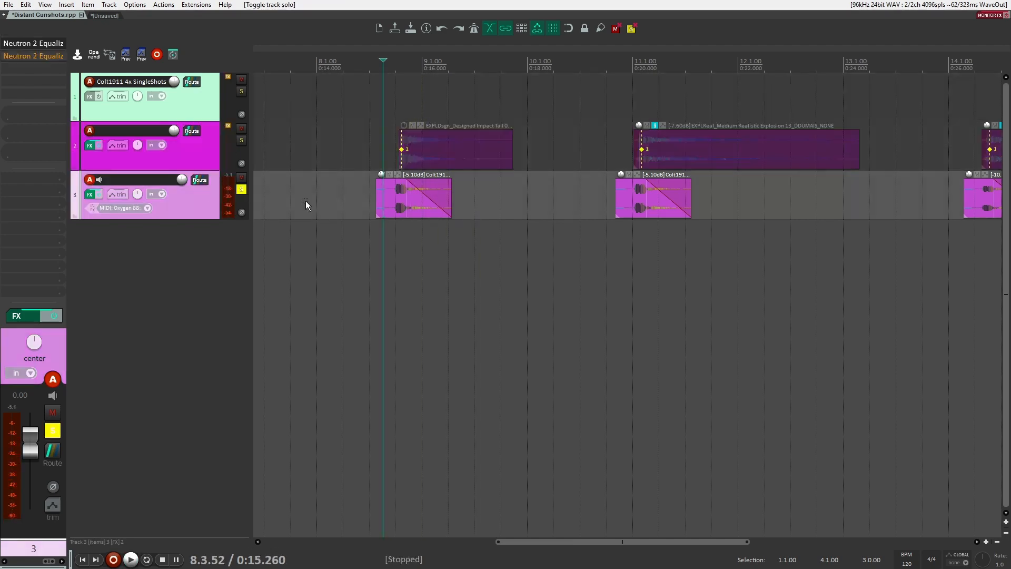
click(388, 158)
click(194, 205)
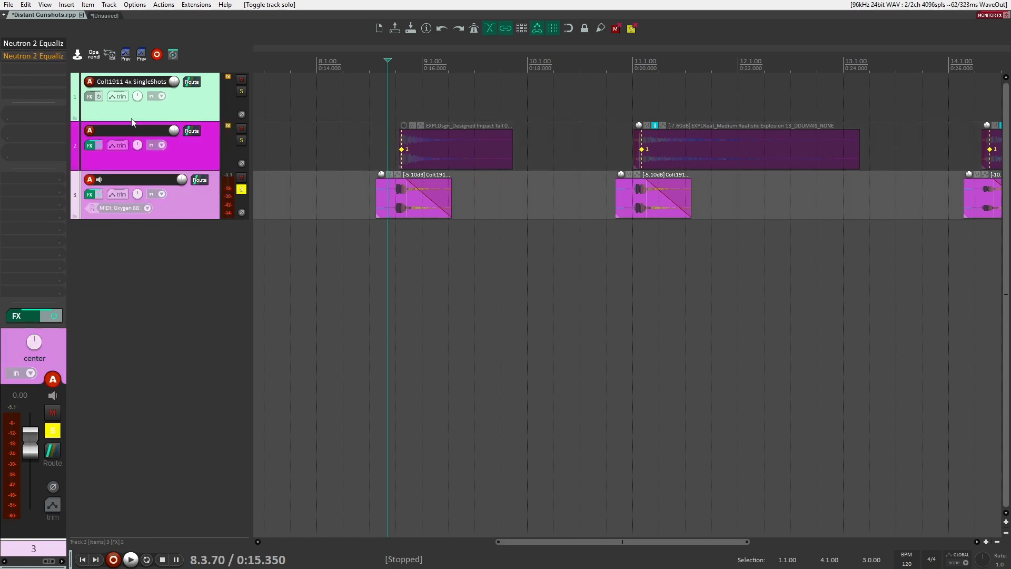
click(50, 45)
drag(413, 43, 739, 188)
key(space)
key(space)
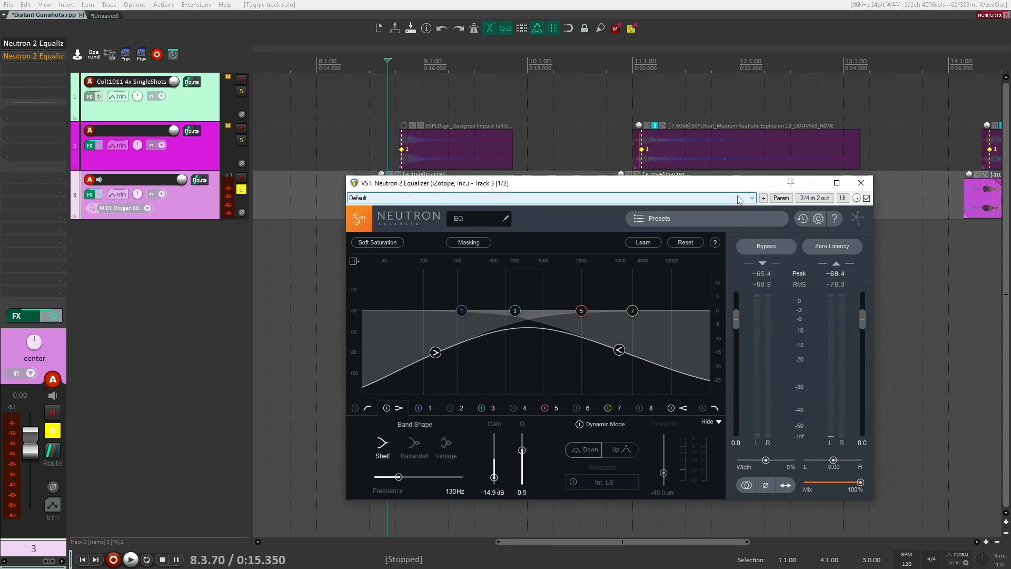
click(861, 183)
Step: Take track 3 out of solo and play the first layered gunshot from just before the explosion item
click(241, 191)
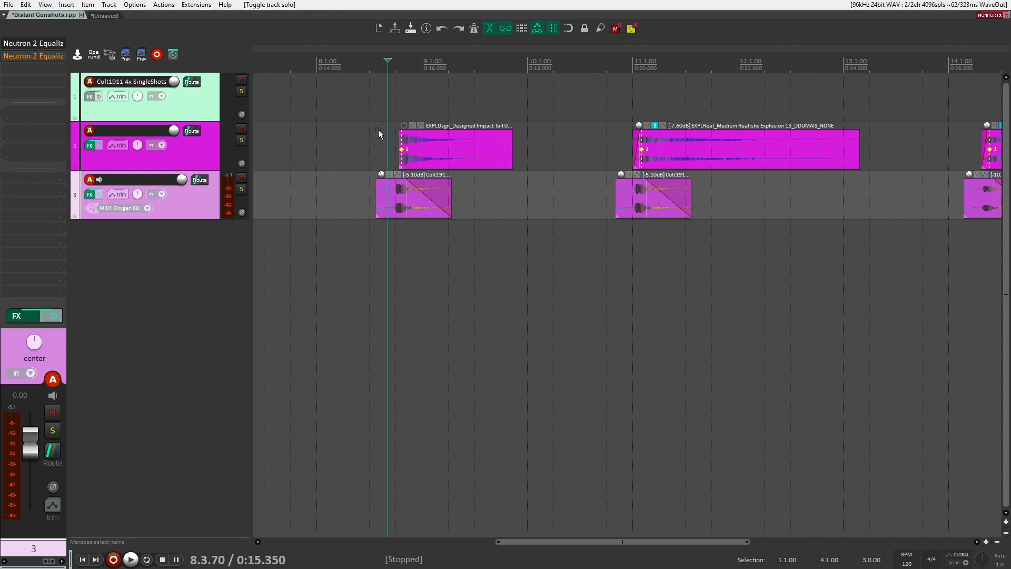
click(395, 134)
key(space)
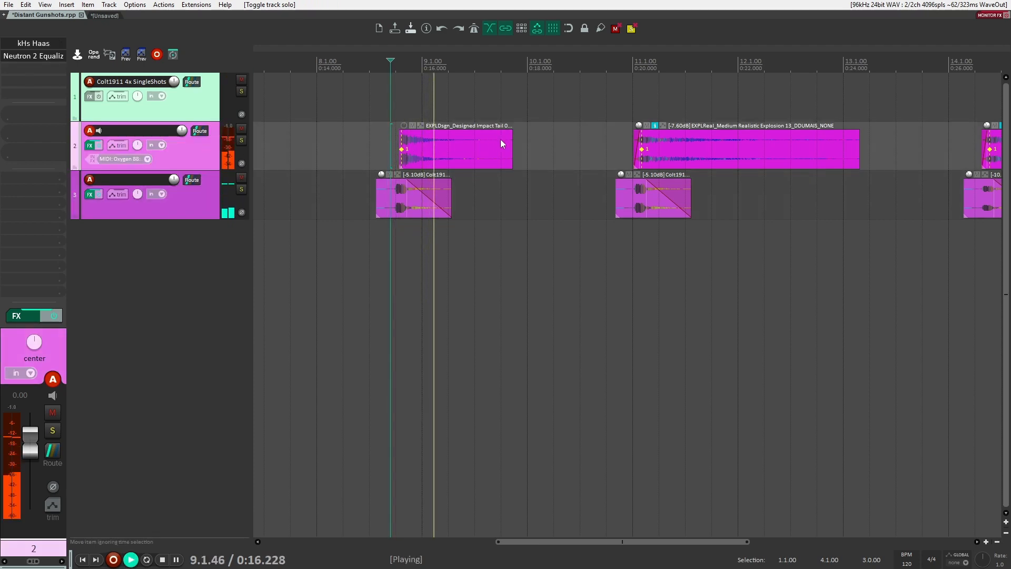
drag(613, 147, 462, 127)
key(space)
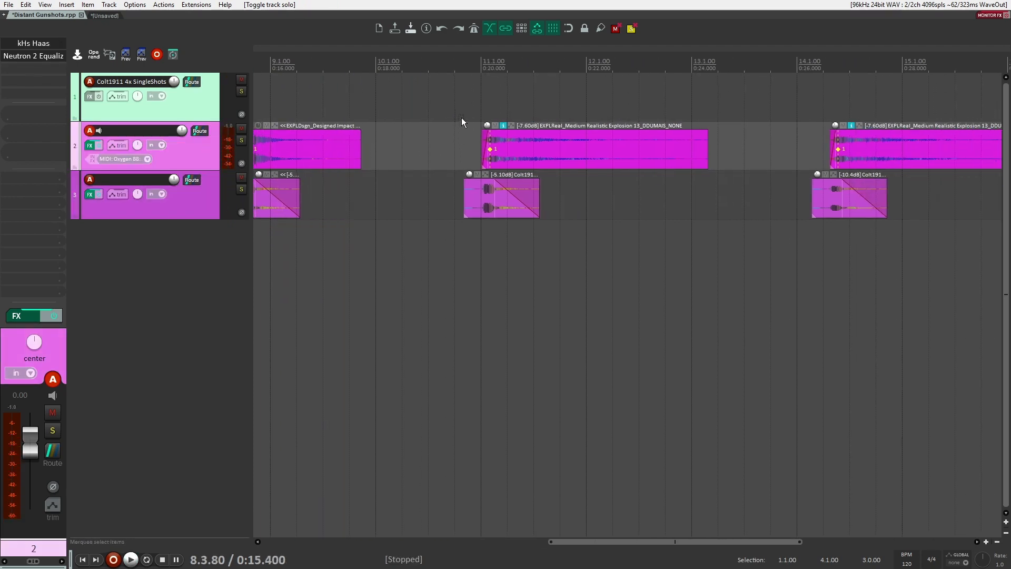
Step: Play the second layered gunshot from just before the Medium Realistic Explosion item
click(469, 115)
click(476, 112)
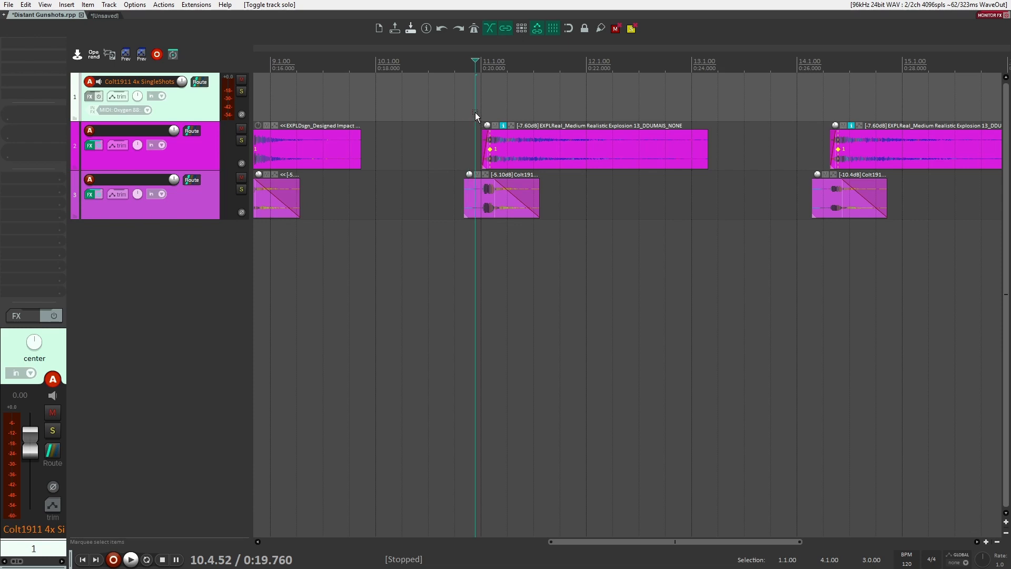
key(space)
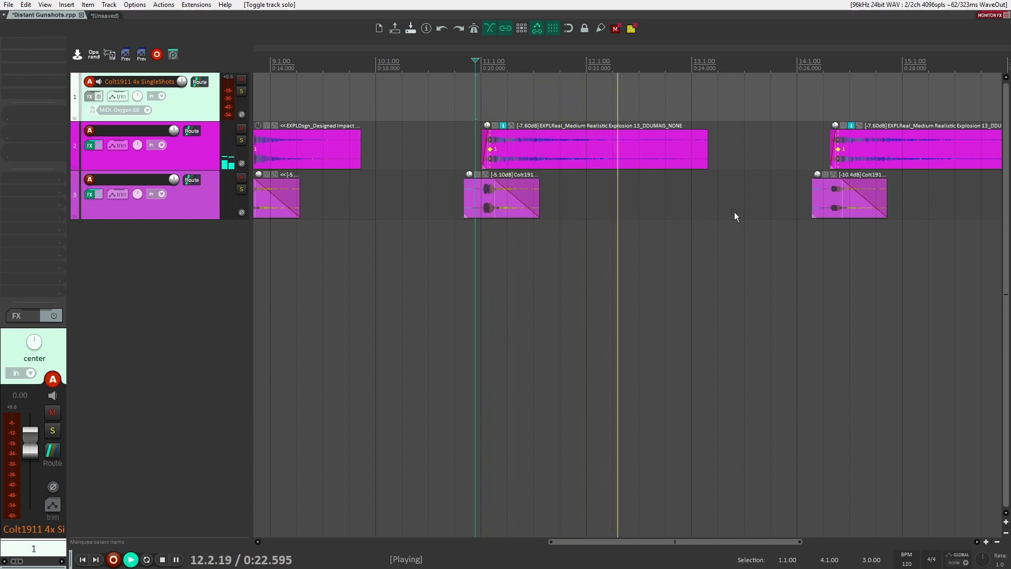
Step: Play the third layered gunshot from just before its Medium Realistic Explosion item
key(space)
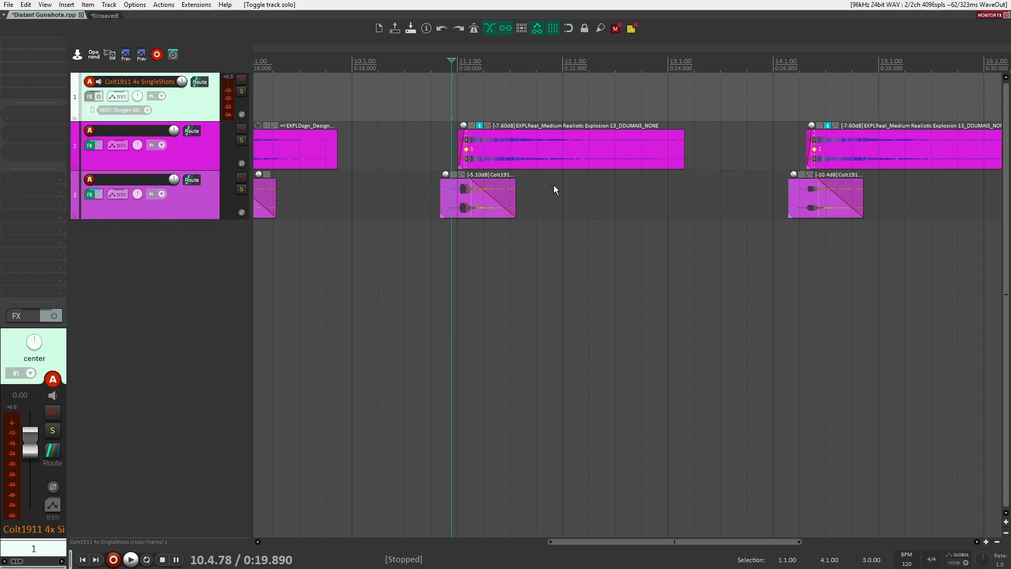
drag(677, 207, 370, 221)
click(489, 132)
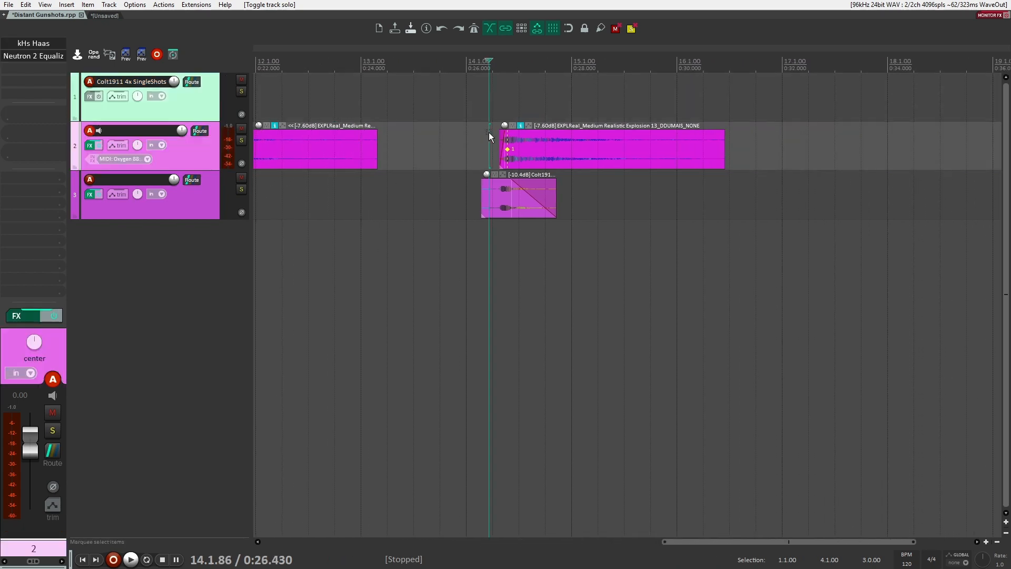
click(484, 177)
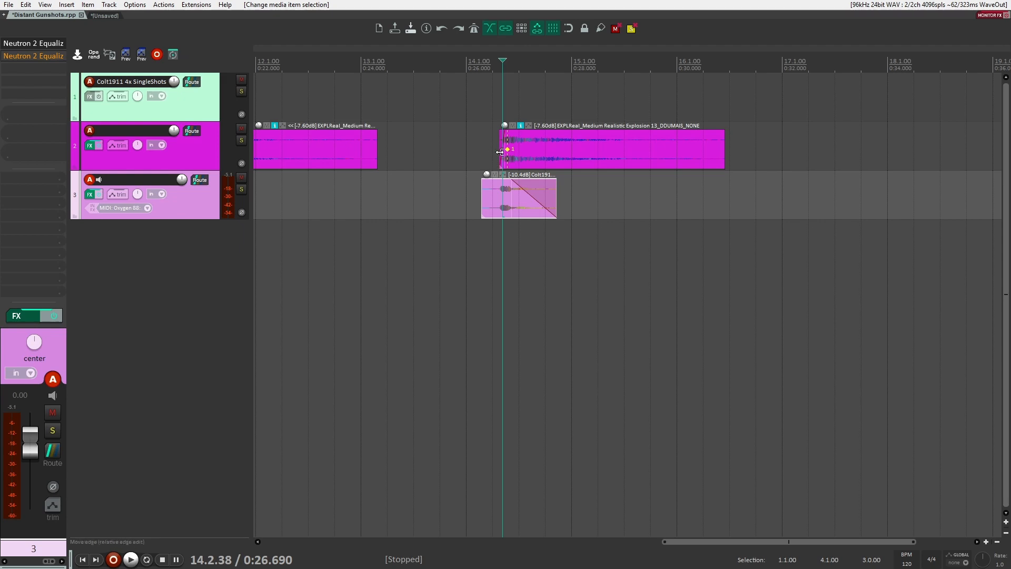
click(488, 158)
key(space)
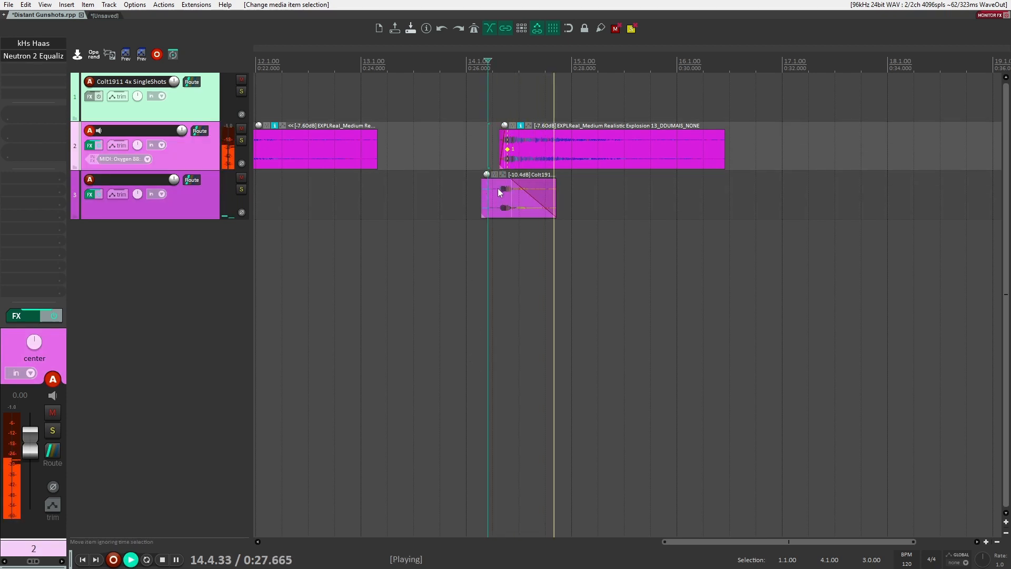
key(space)
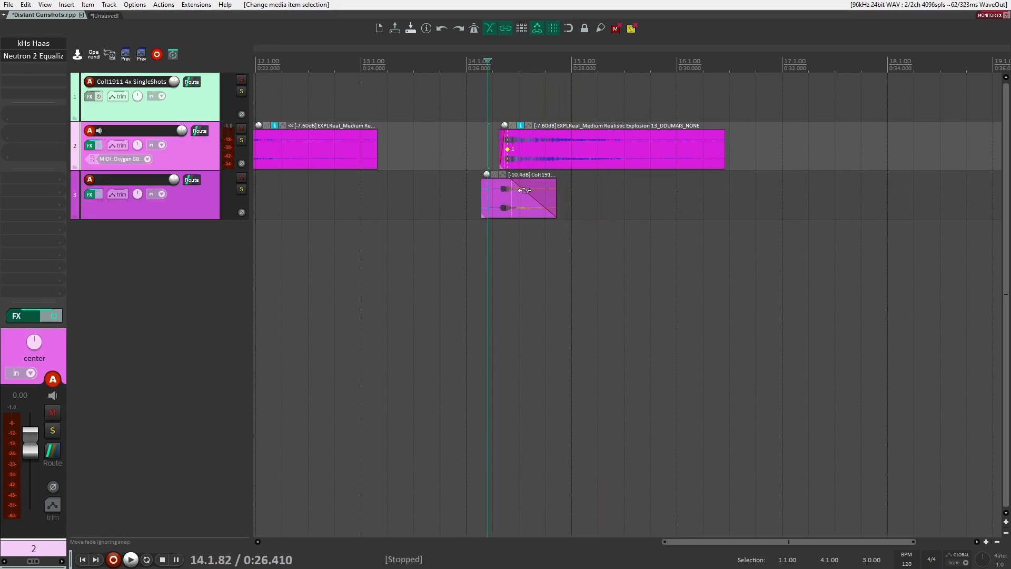
Step: Set the third gunshot's Colt item volume to -12.0 dB and its explosion item volume to -5.50 dB, and audition the mix
click(512, 185)
mouse_move(488, 180)
drag(488, 175, 487, 184)
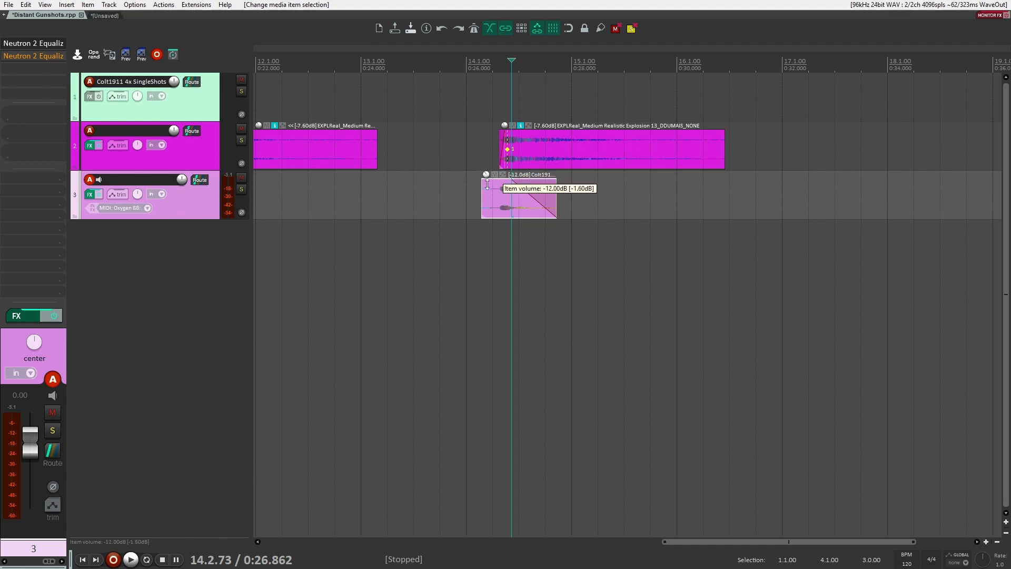
drag(506, 127, 504, 116)
click(484, 133)
key(space)
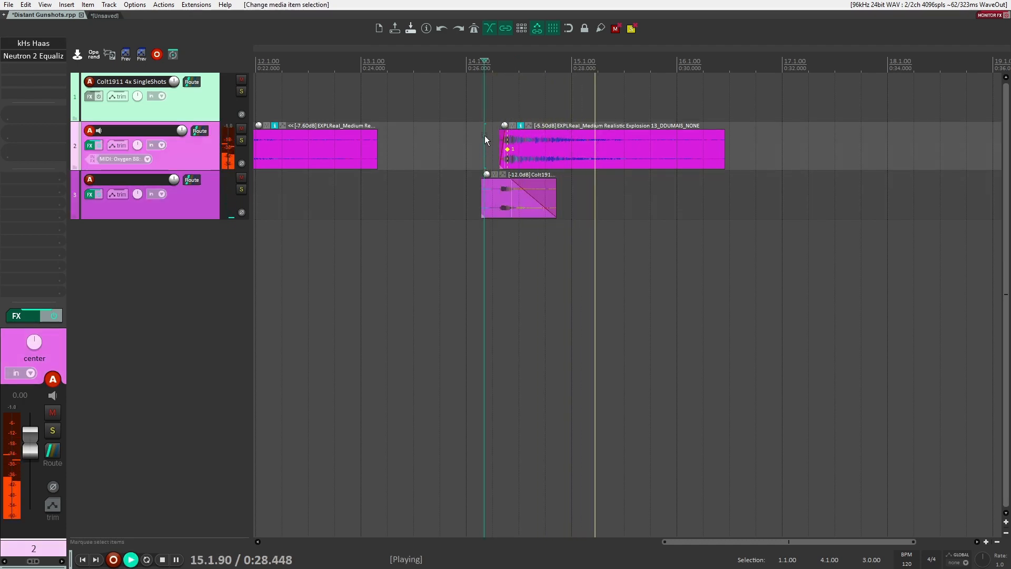
key(space)
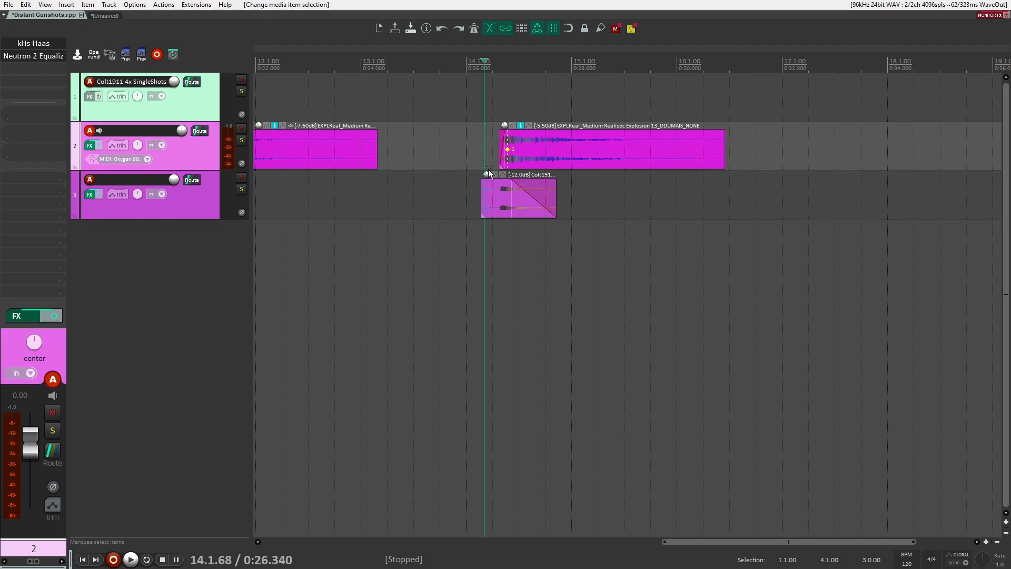
Step: Move the high shelf of track 3's first Neutron 2 Equalizer to about 3797 Hz and -16.3 dB while auditioning the third gunshot
click(205, 203)
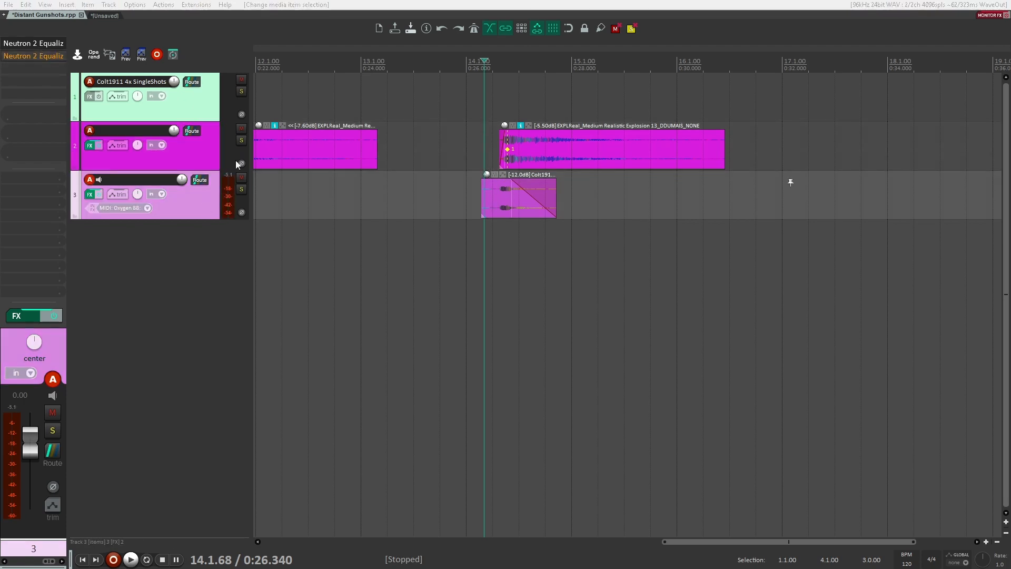
click(33, 44)
drag(620, 352, 583, 367)
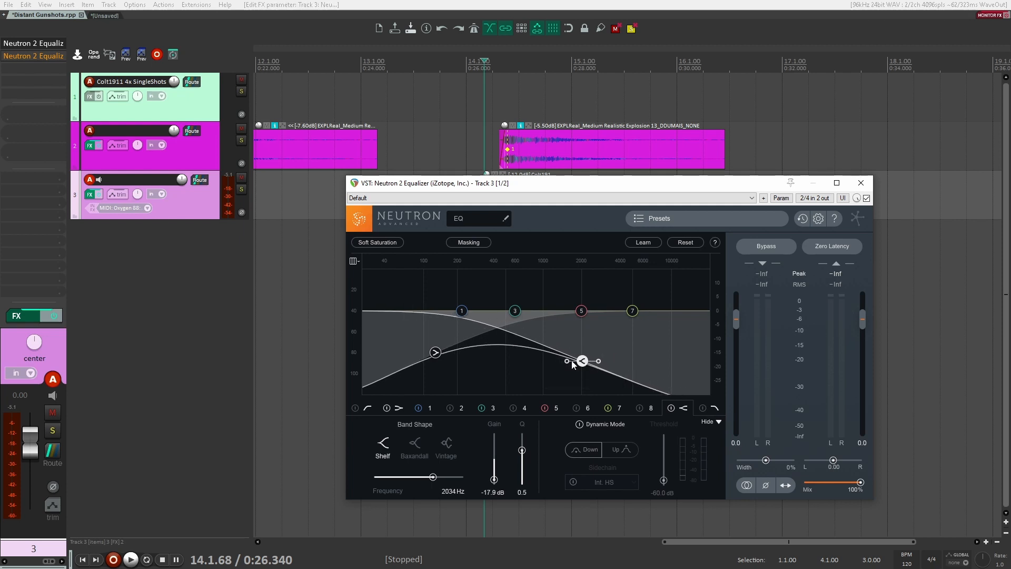
key(space)
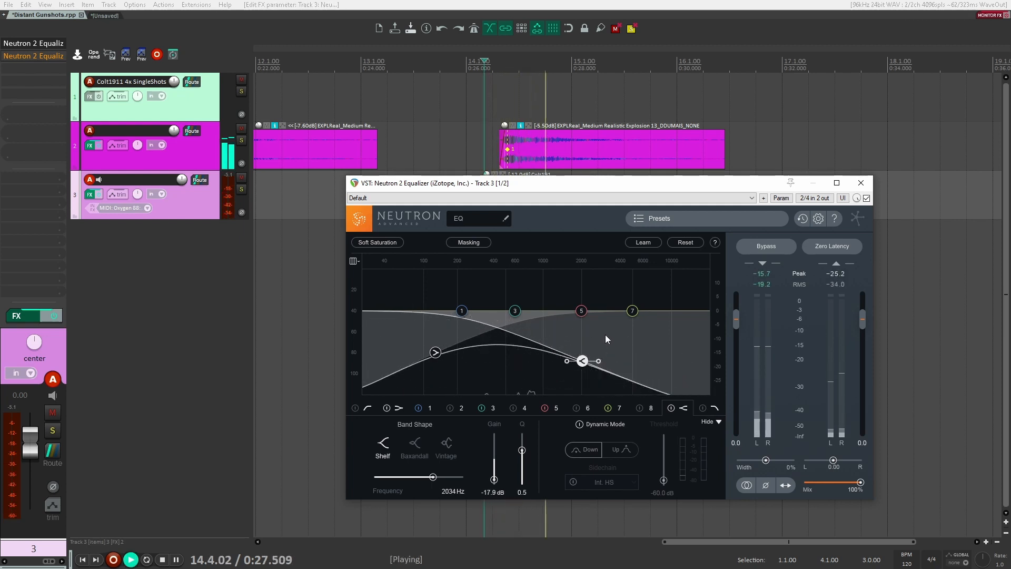
drag(583, 362, 621, 361)
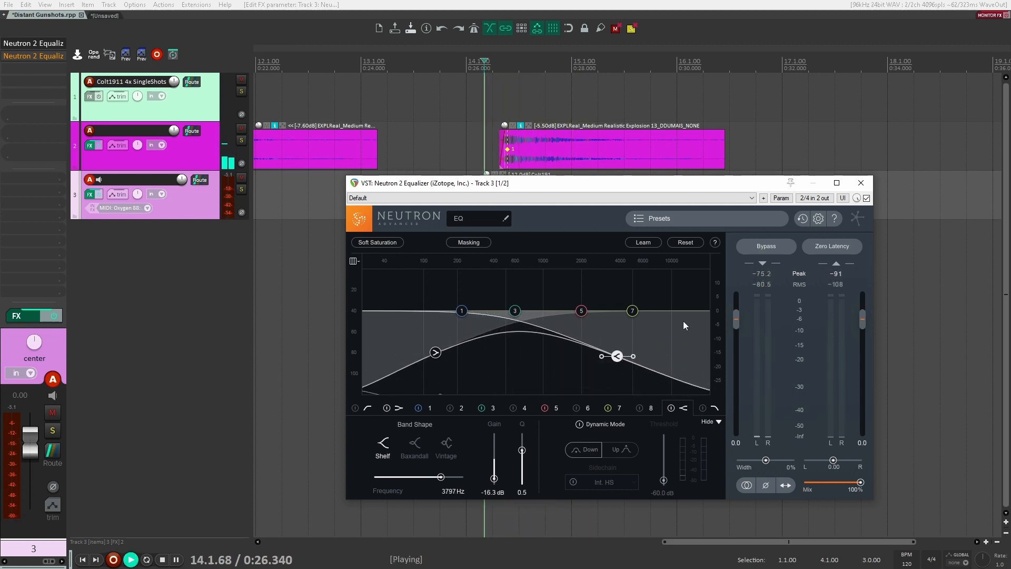
click(861, 183)
key(space)
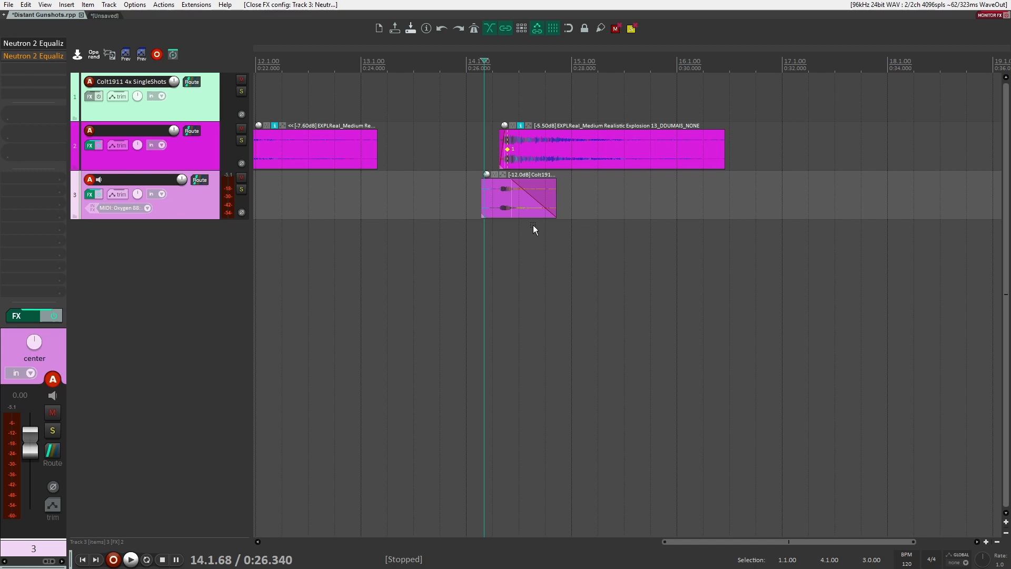
Step: Bring the Fireworks 004 - Canada Day close driveway recording onto a new track 4 at bar 19 and enlarge the track's height
click(751, 204)
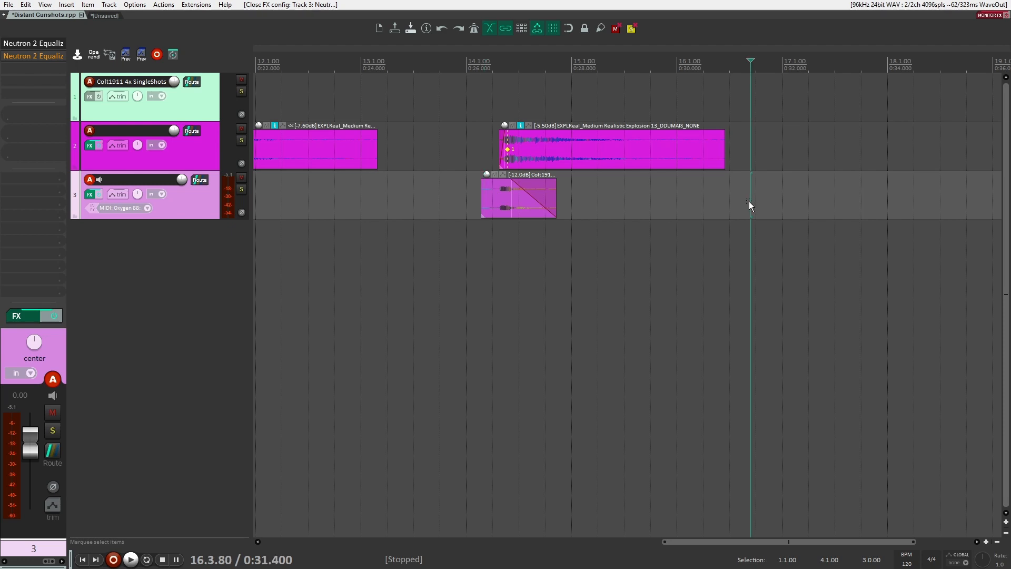
scroll(729, 199, down, 3)
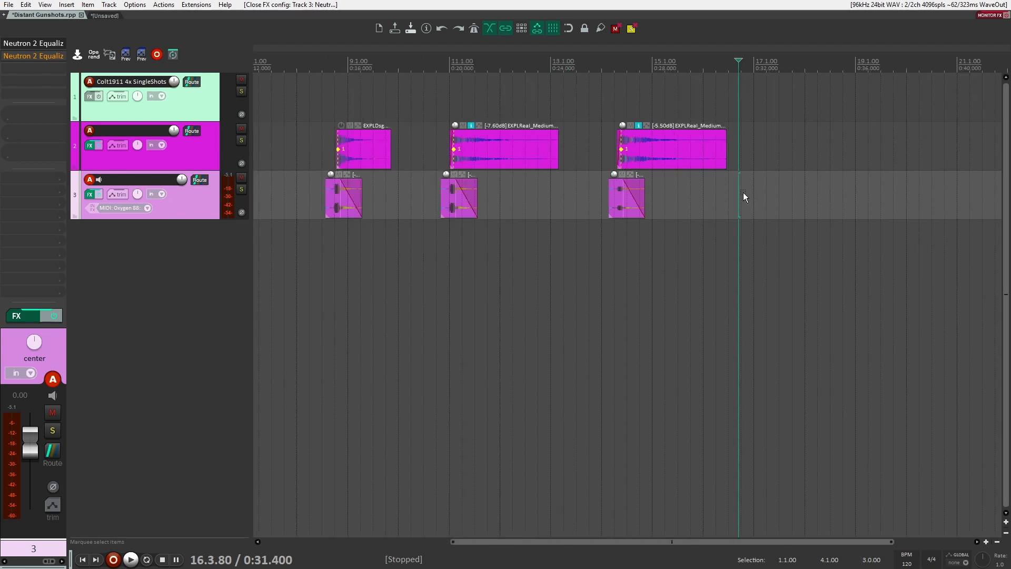
key(alt+Tab)
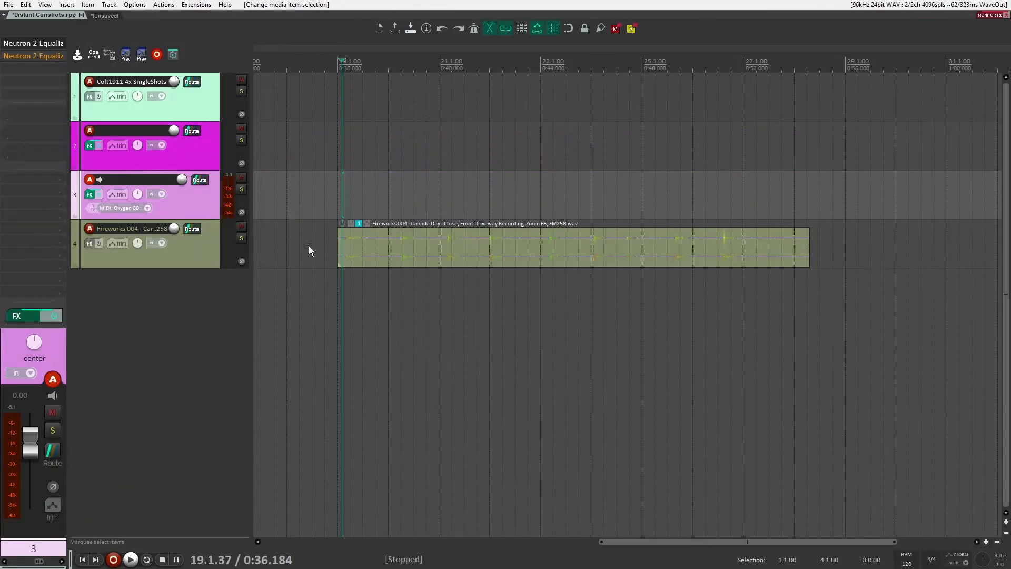
drag(195, 268, 192, 332)
Step: Audition the first and second bursts of the fireworks recording on track 4
scroll(276, 255, up, 5)
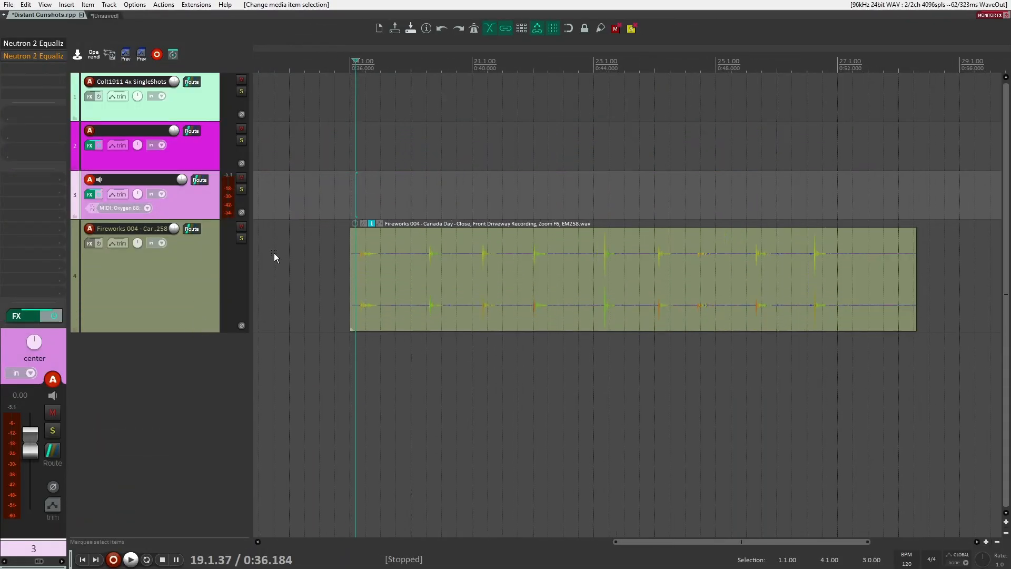
scroll(378, 201, up, 3)
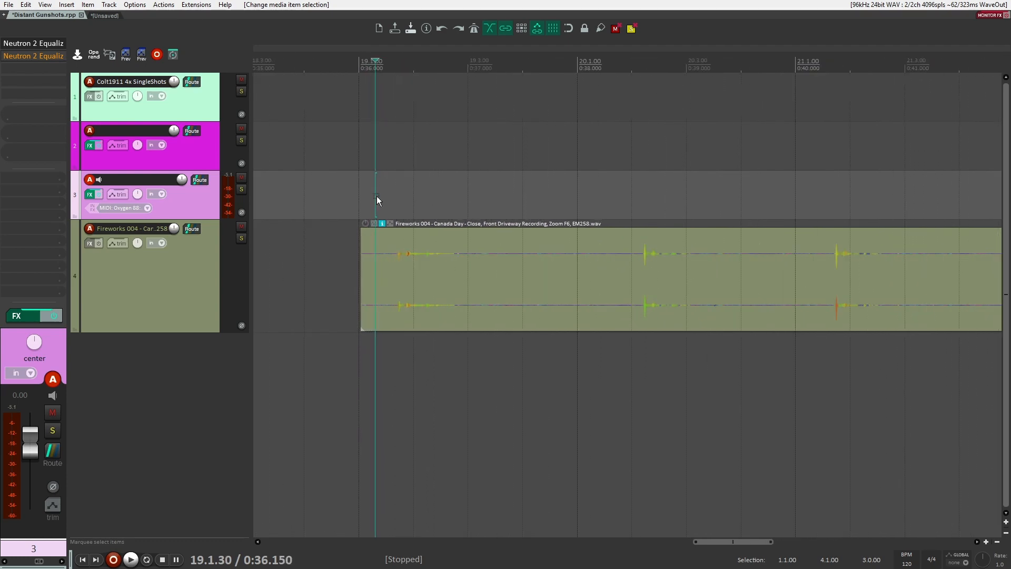
click(371, 200)
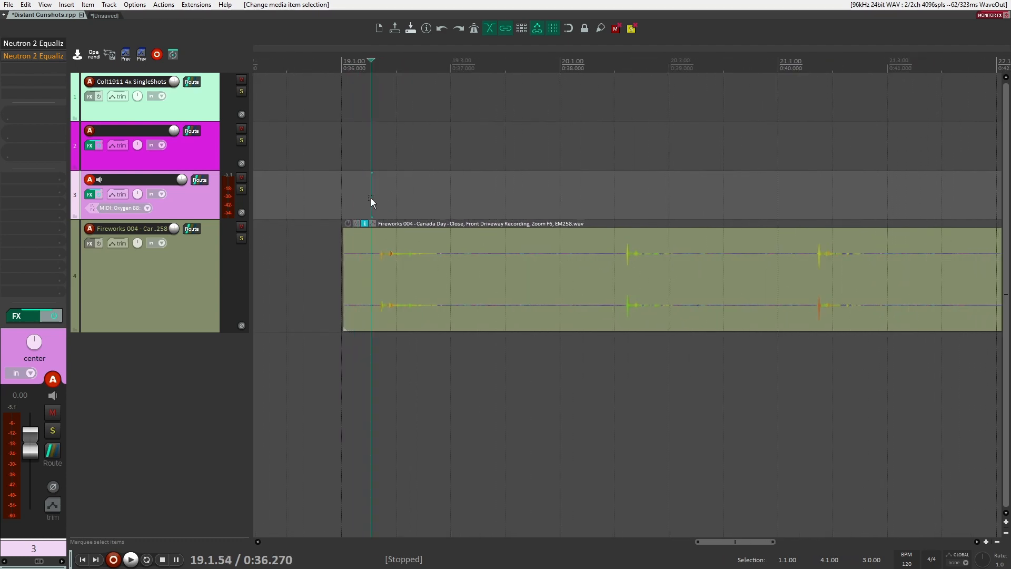
key(space)
click(188, 262)
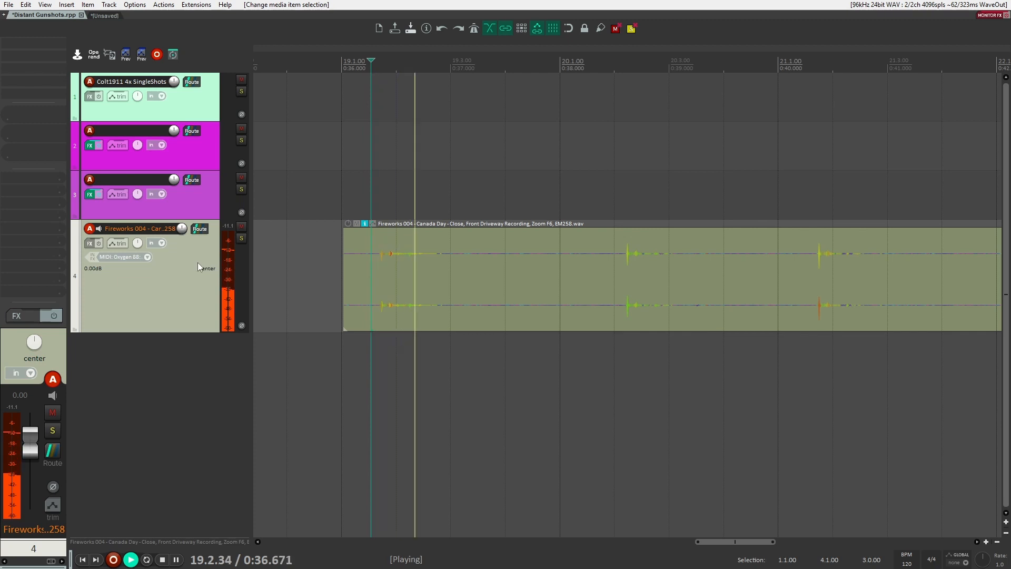
key(space)
click(621, 211)
key(space)
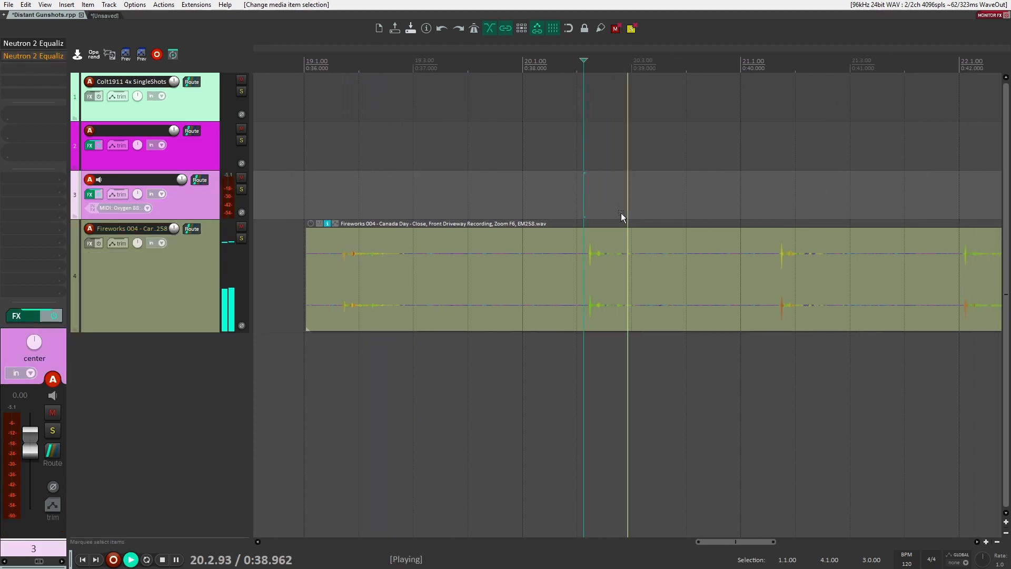
key(space)
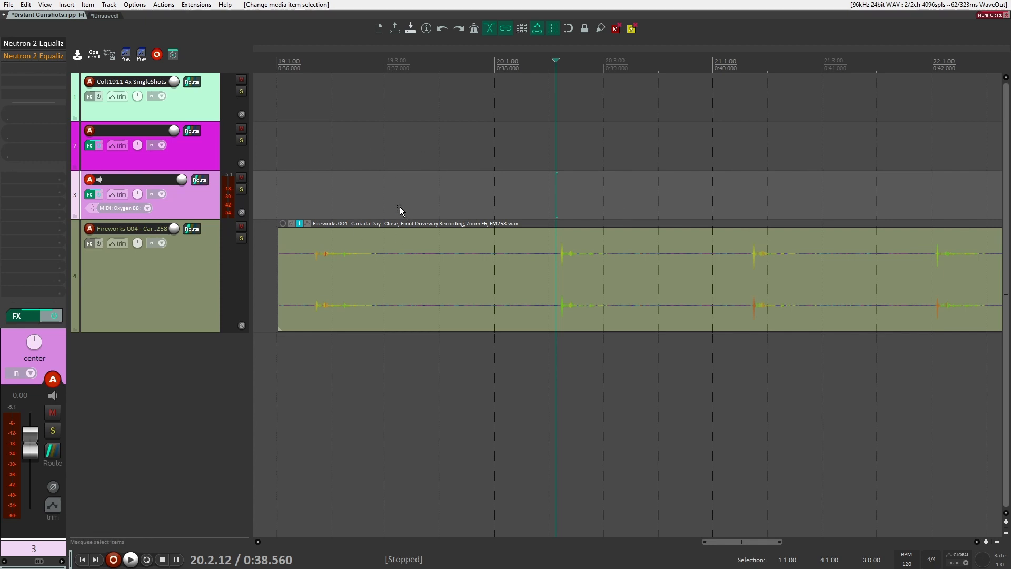
Step: Audition the third and fourth bursts of the fireworks recording on track 4
scroll(400, 211, down, 3)
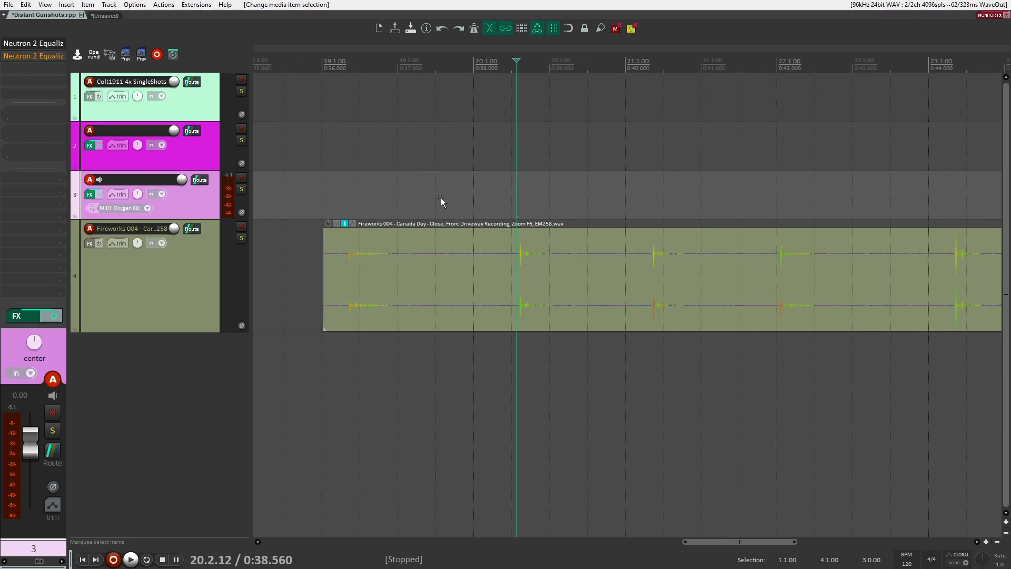
scroll(443, 200, down, 2)
scroll(505, 201, right, 2)
click(530, 197)
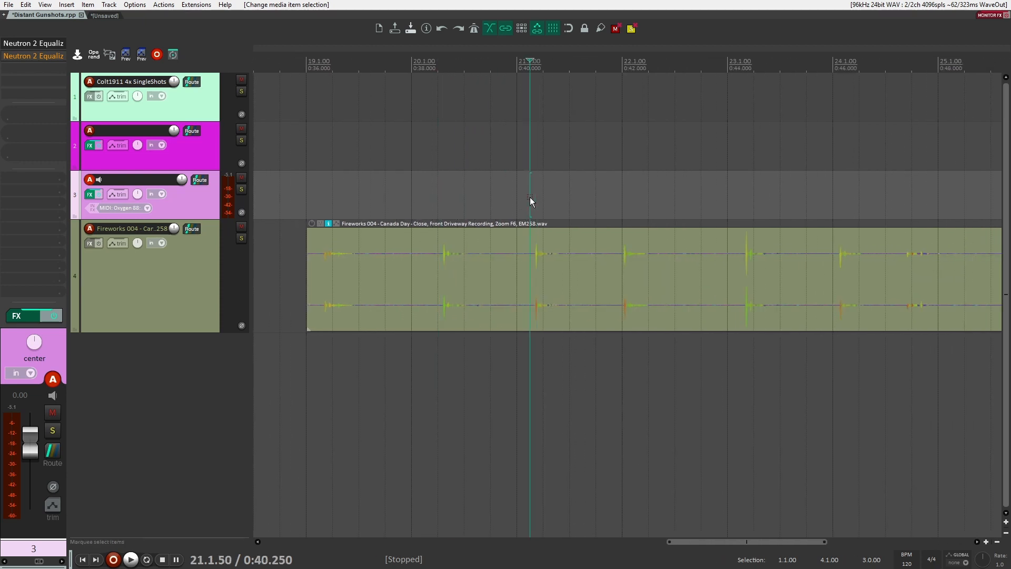
key(space)
click(621, 211)
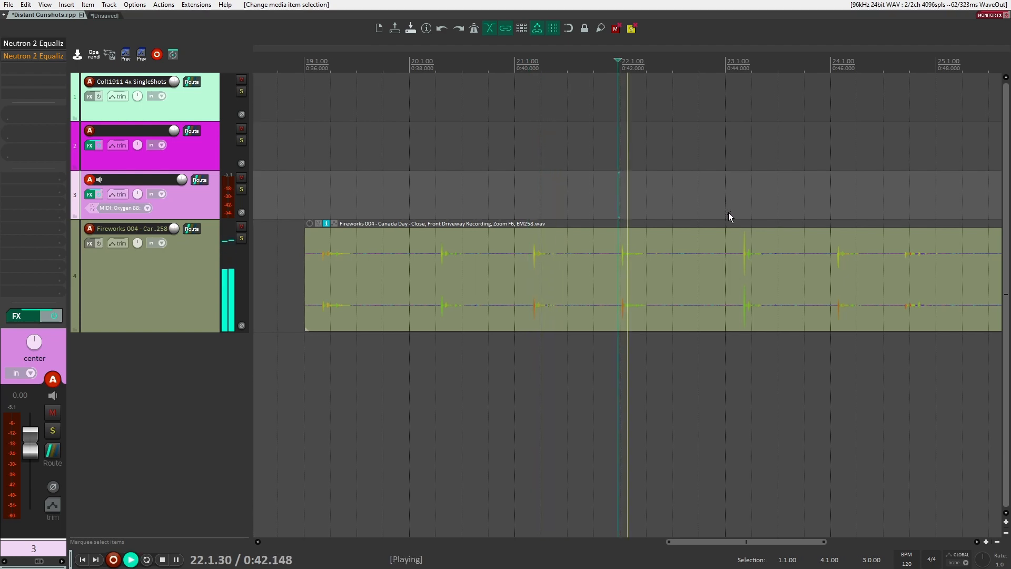
key(space)
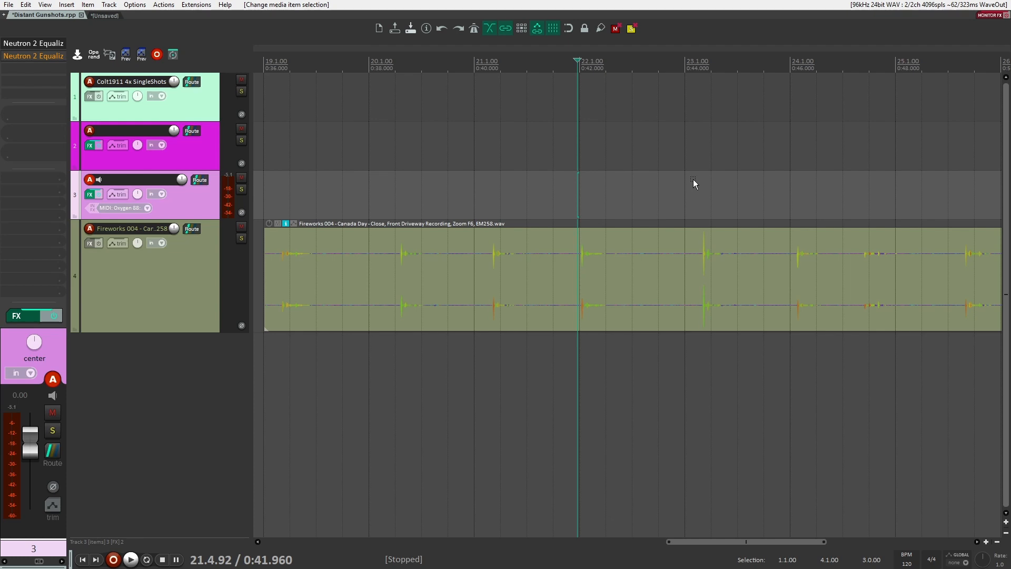
Step: Add a Neutron 2 Equalizer to track 4, lower its low shelf, and set its high shelf to about 3588 Hz and -13.8 dB
click(163, 302)
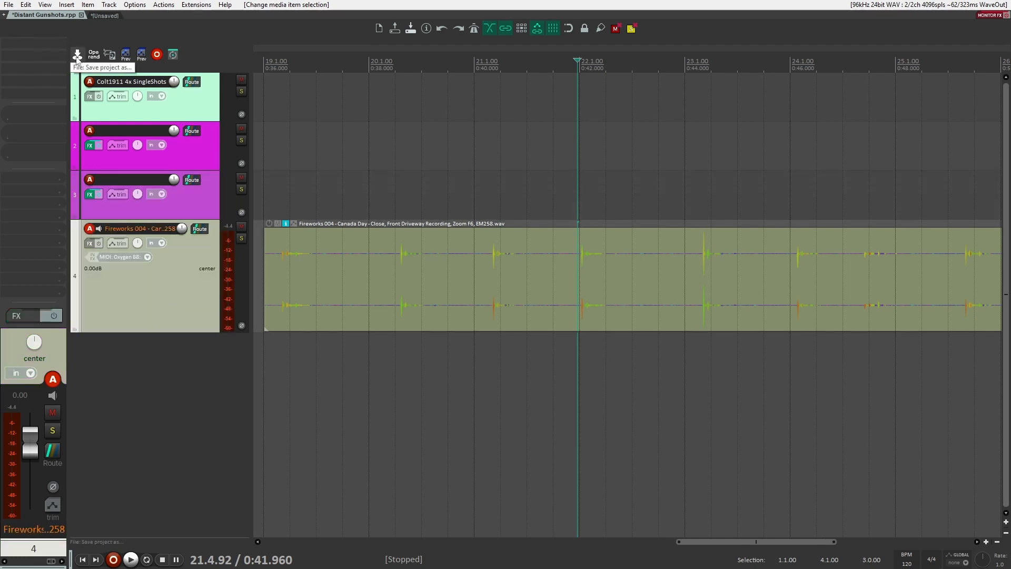
key(f)
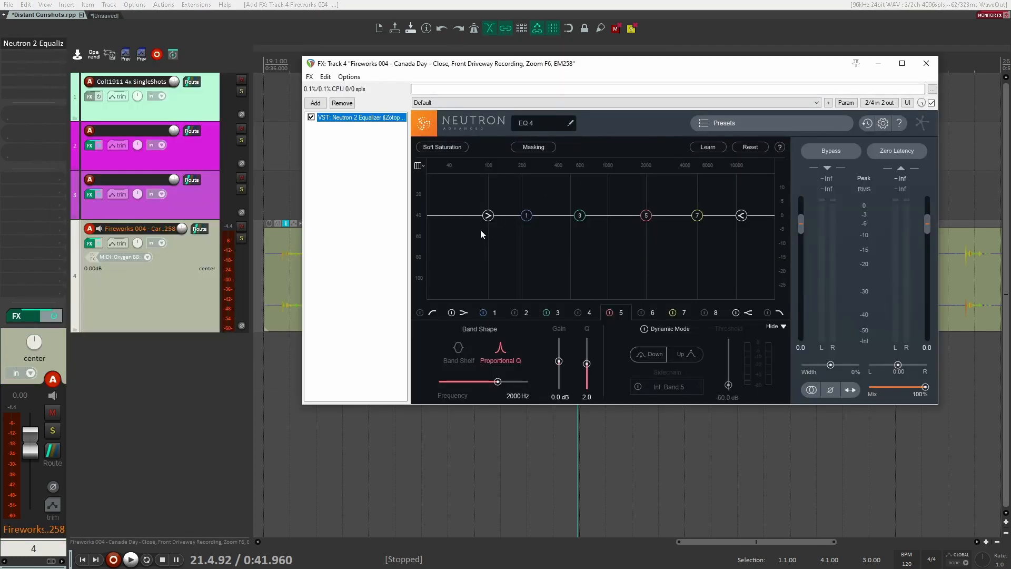
drag(490, 218, 495, 237)
drag(743, 216, 690, 255)
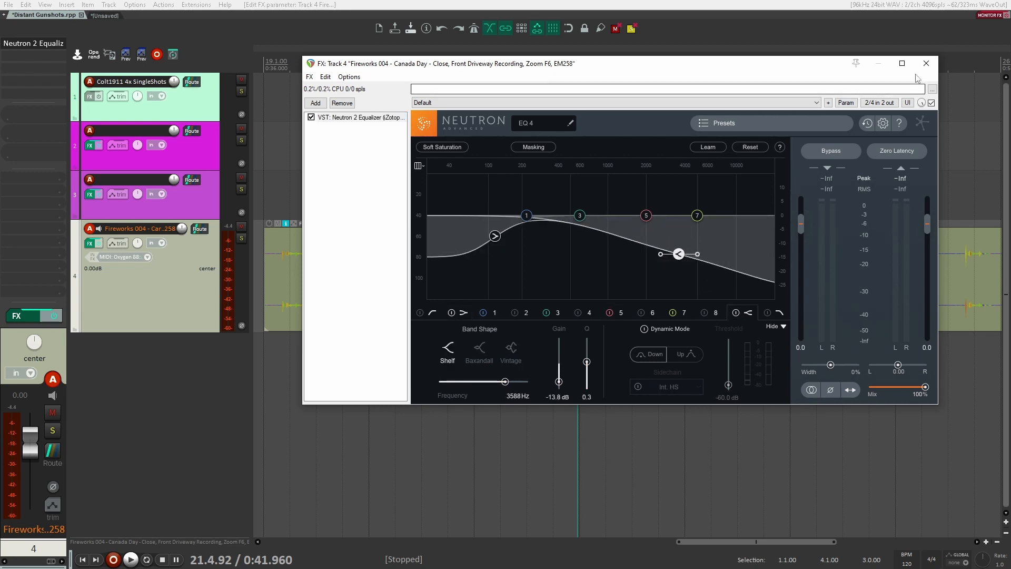
key(Escape)
scroll(571, 324, down, 5)
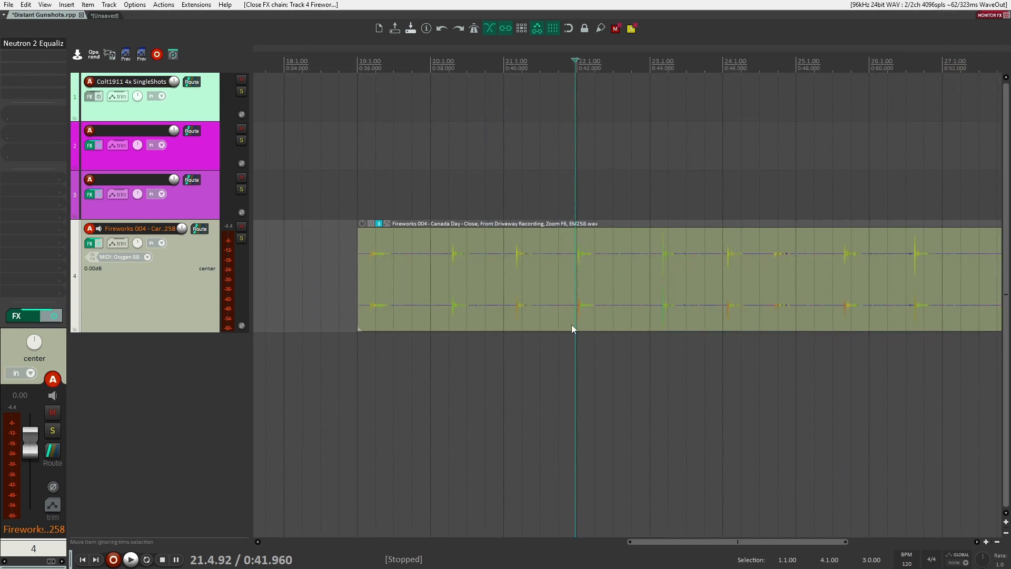
scroll(461, 195, up, 3)
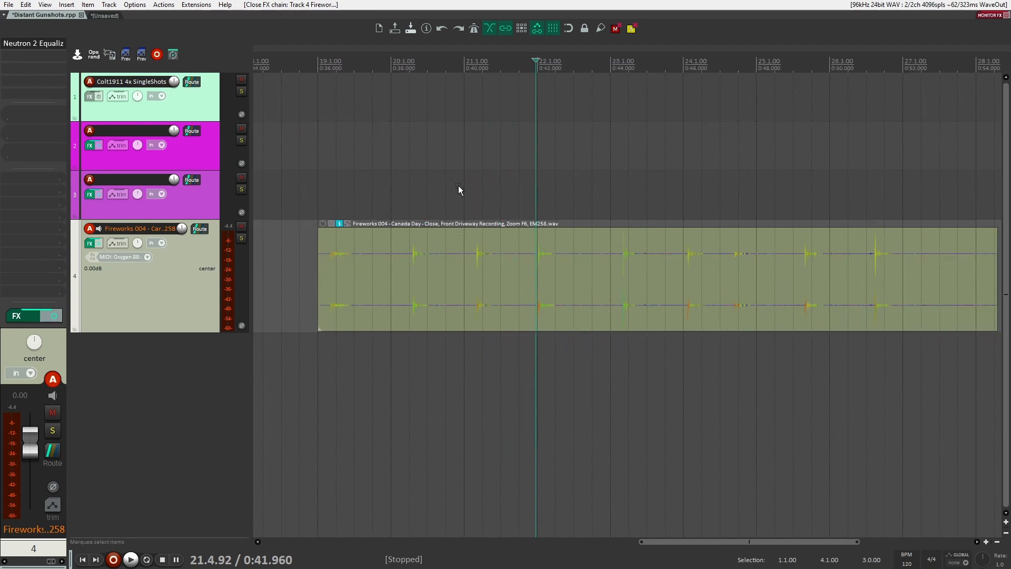